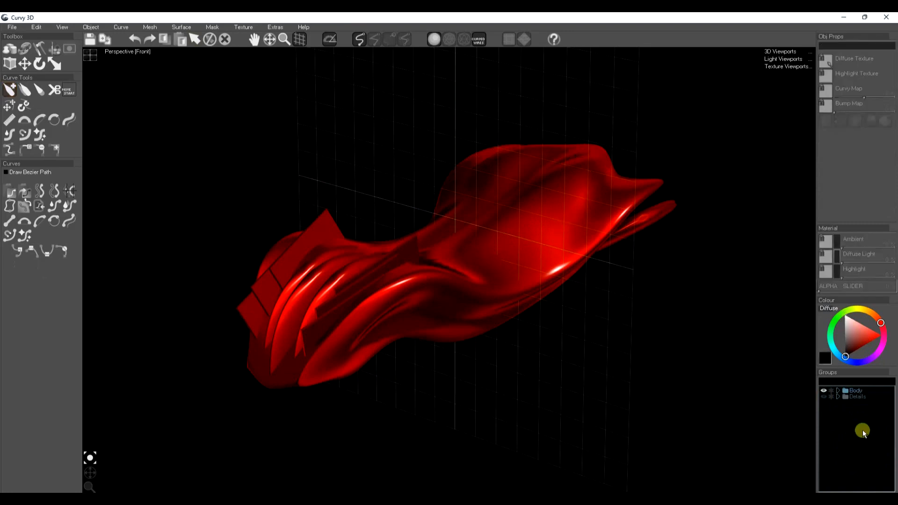
- Expand the Body group, hide everything in it except the Main mesh, and leave nothing selected
{"action": "left_click", "coordinate": [838, 390]}
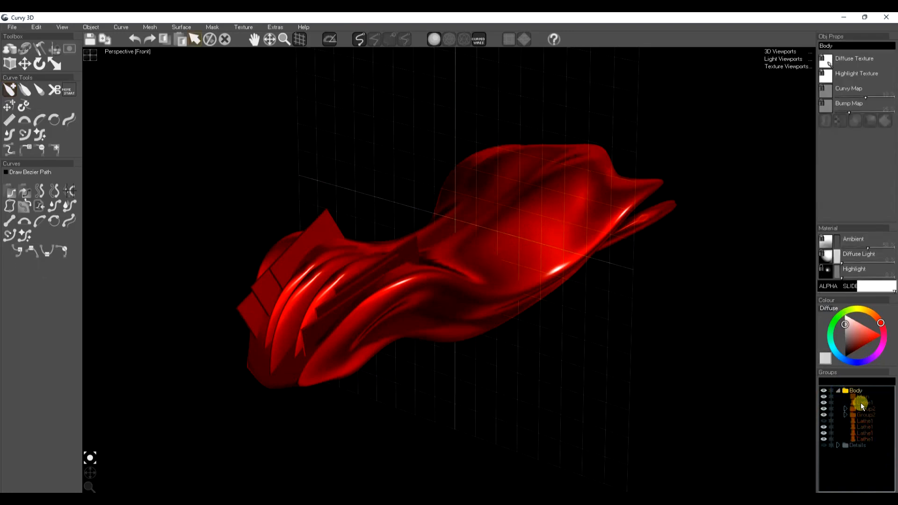
{"action": "left_click_drag", "start_coordinate": [824, 403], "coordinate": [823, 439]}
{"action": "left_click", "coordinate": [617, 354]}
{"action": "left_click", "coordinate": [510, 241]}
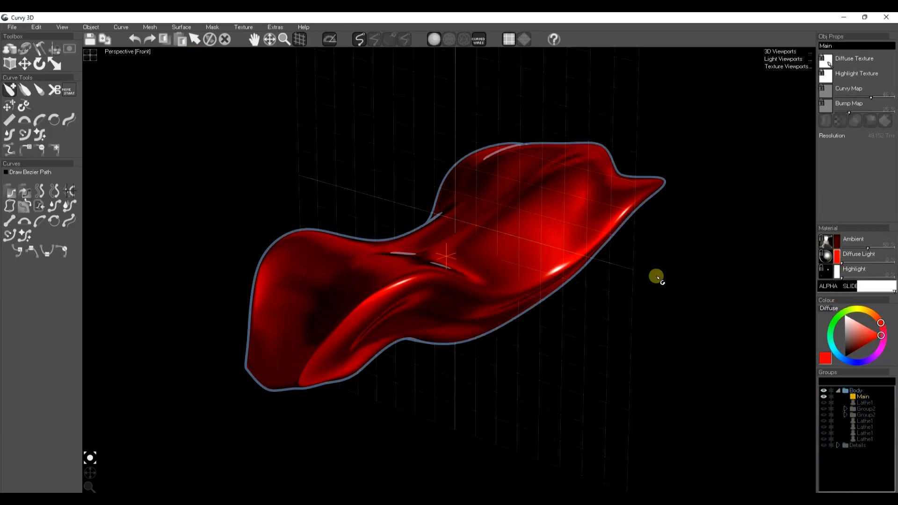
{"action": "left_click", "coordinate": [570, 368]}
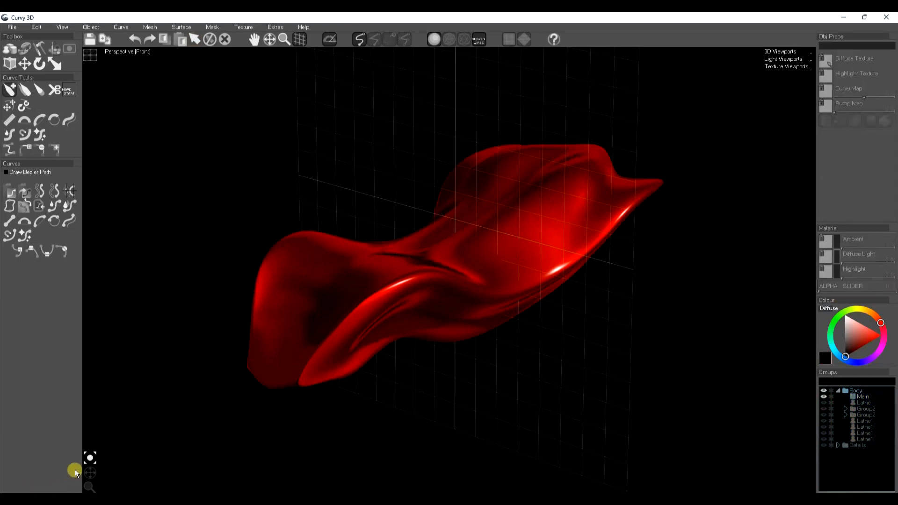
- Add a small poly cube centred above the middle of the red Main mesh
{"action": "left_click_drag", "start_coordinate": [91, 470], "coordinate": [89, 474]}
{"action": "left_click_drag", "start_coordinate": [577, 217], "coordinate": [498, 326]}
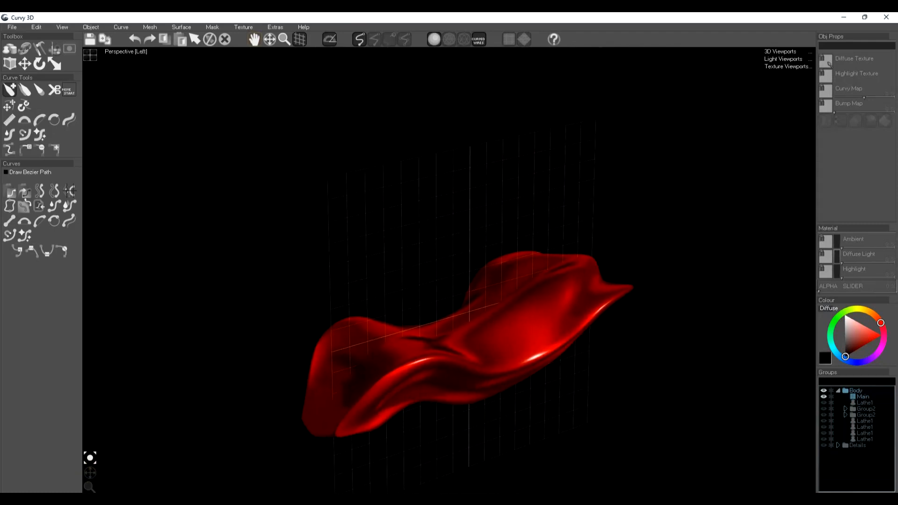
{"action": "mouse_move", "coordinate": [95, 473]}
{"action": "left_mouse_down"}
{"action": "mouse_move", "coordinate": [85, 467]}
{"action": "mouse_move", "coordinate": [90, 472]}
{"action": "left_mouse_up"}
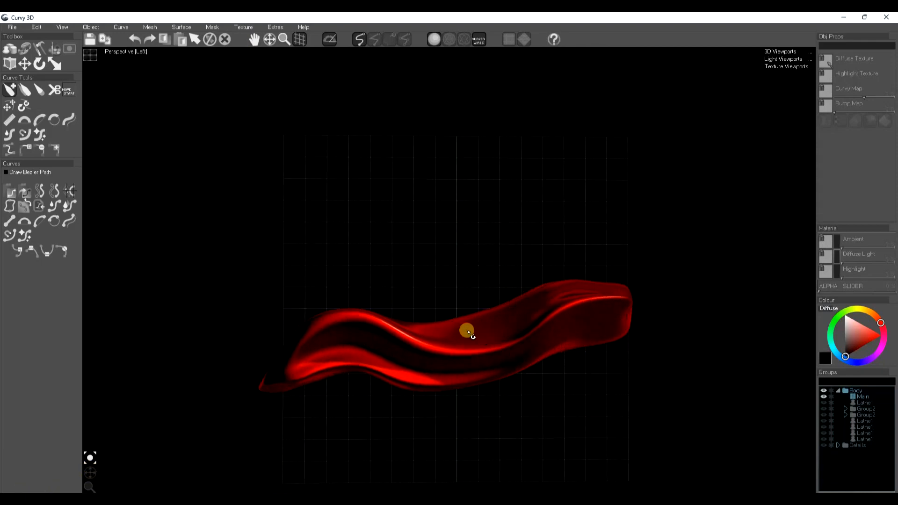
{"action": "left_click", "coordinate": [11, 67]}
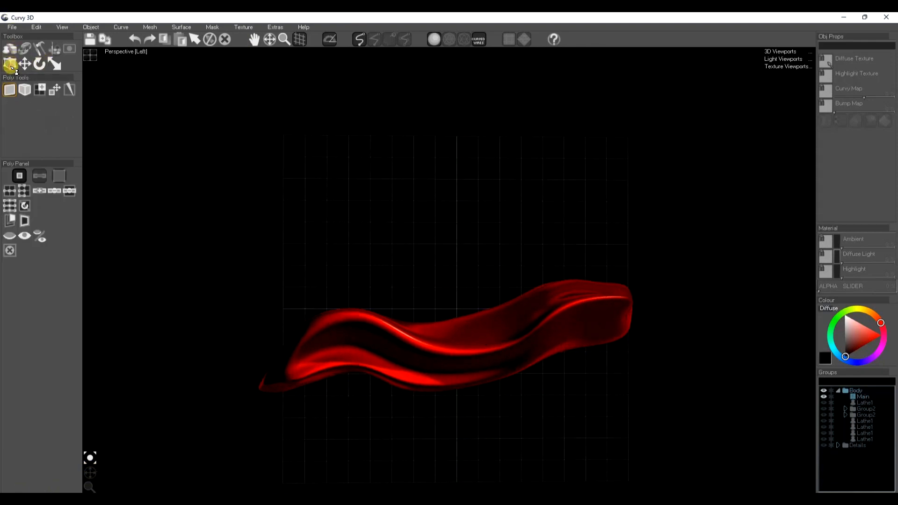
{"action": "left_click", "coordinate": [24, 90]}
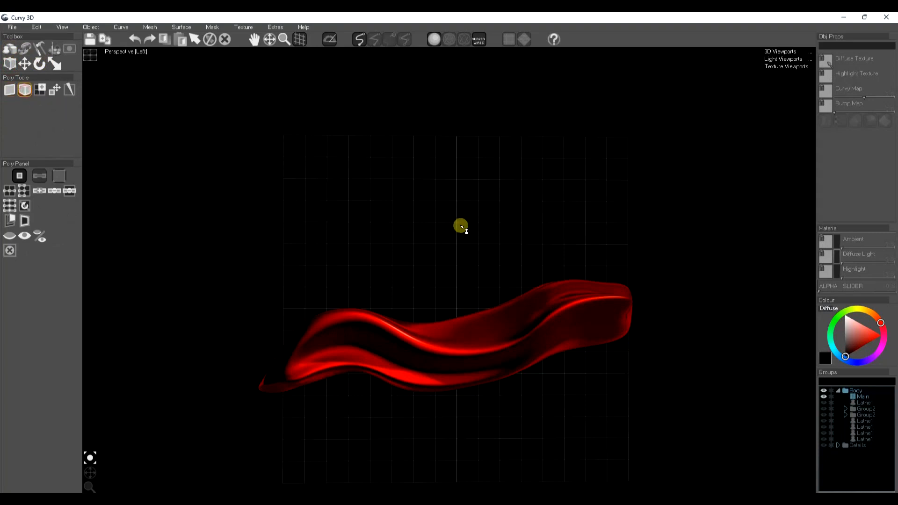
{"action": "left_click_drag", "start_coordinate": [465, 212], "coordinate": [478, 231]}
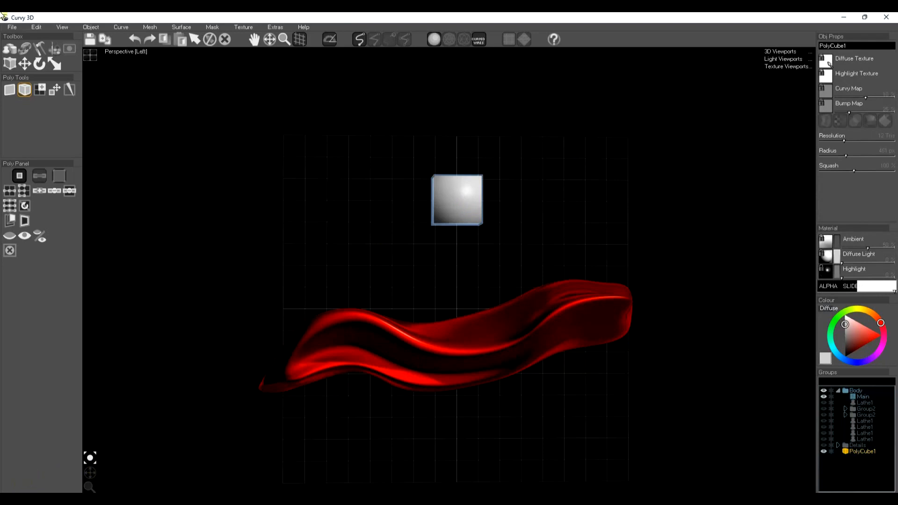
- Switch the viewport display to shaded surfaces with wireframe lines
{"action": "left_click", "coordinate": [61, 28]}
{"action": "left_click", "coordinate": [77, 134]}
{"action": "key", "text": "a"}
{"action": "left_click_drag", "start_coordinate": [91, 471], "coordinate": [90, 473]}
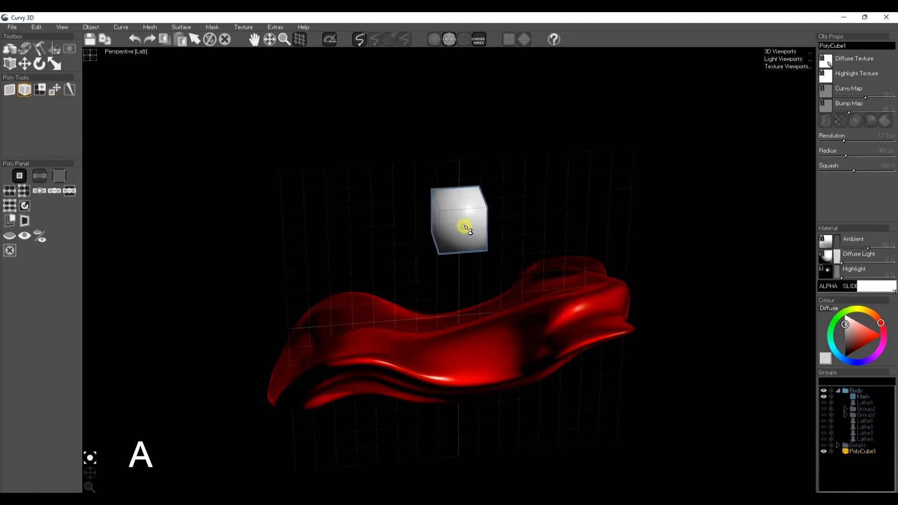
- Subdivide the cube with 2 divisions and smoothing turned off, and bake the action
{"action": "left_click", "coordinate": [150, 27]}
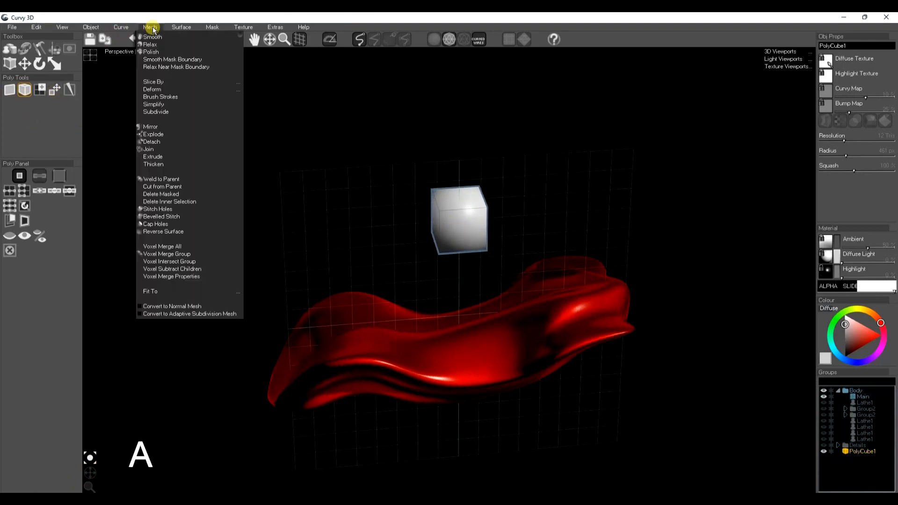
{"action": "left_click", "coordinate": [158, 113]}
{"action": "left_click", "coordinate": [105, 177]}
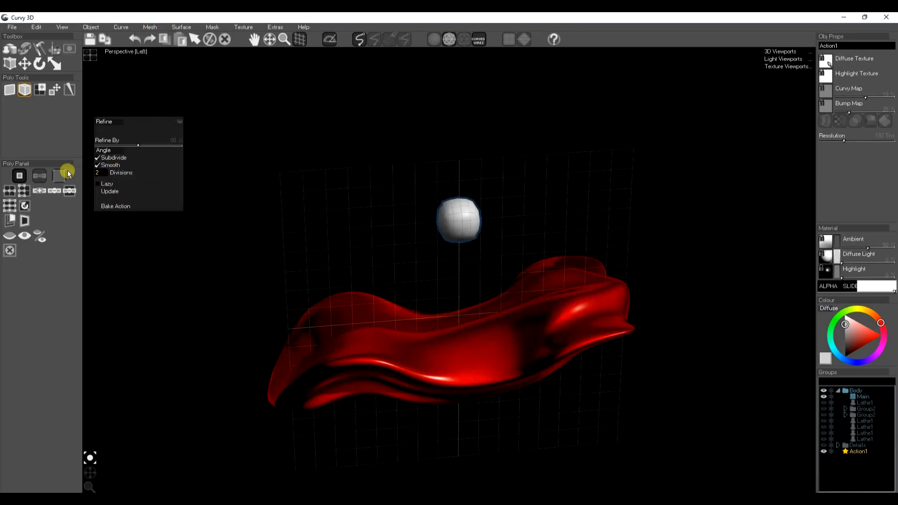
{"action": "left_click", "coordinate": [98, 165]}
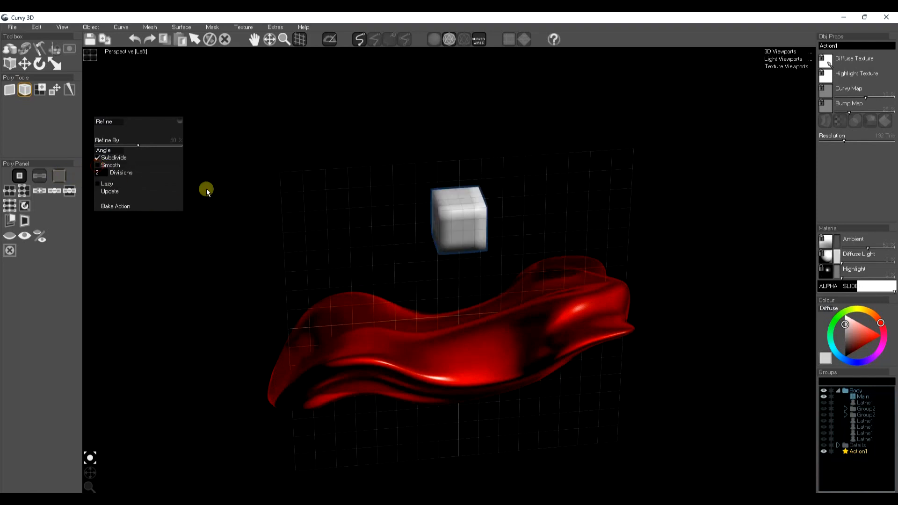
{"action": "left_click", "coordinate": [121, 207]}
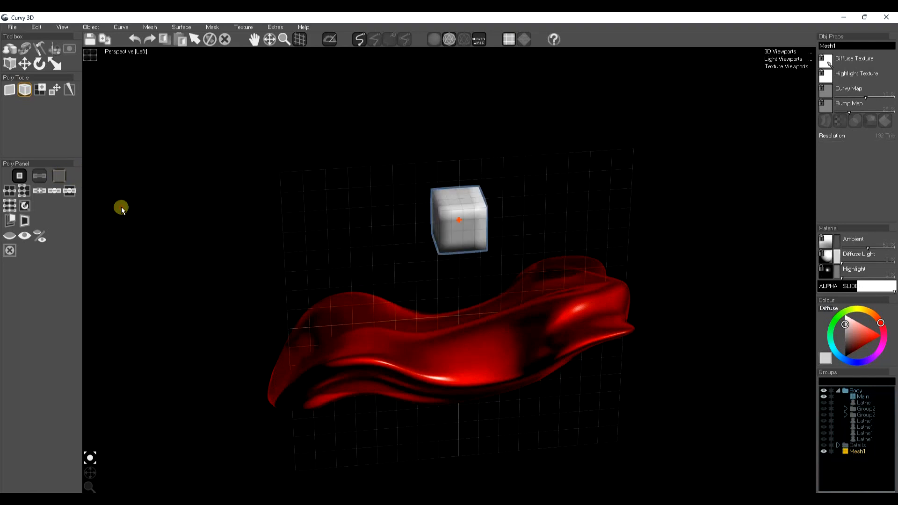
- Show the subdivided cube's control points and mask all of them with a rectangular mask
{"action": "left_click_drag", "start_coordinate": [98, 474], "coordinate": [88, 472]}
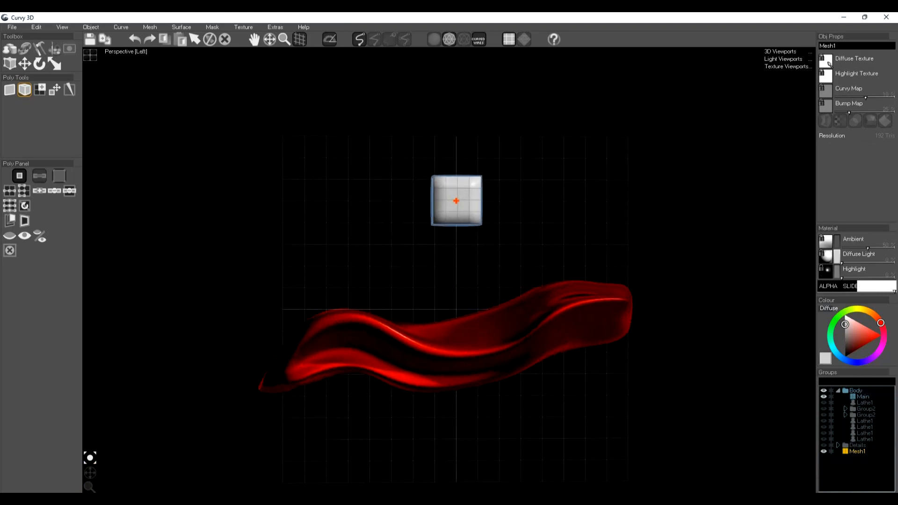
{"action": "left_click", "coordinate": [52, 92]}
{"action": "left_click", "coordinate": [473, 185]}
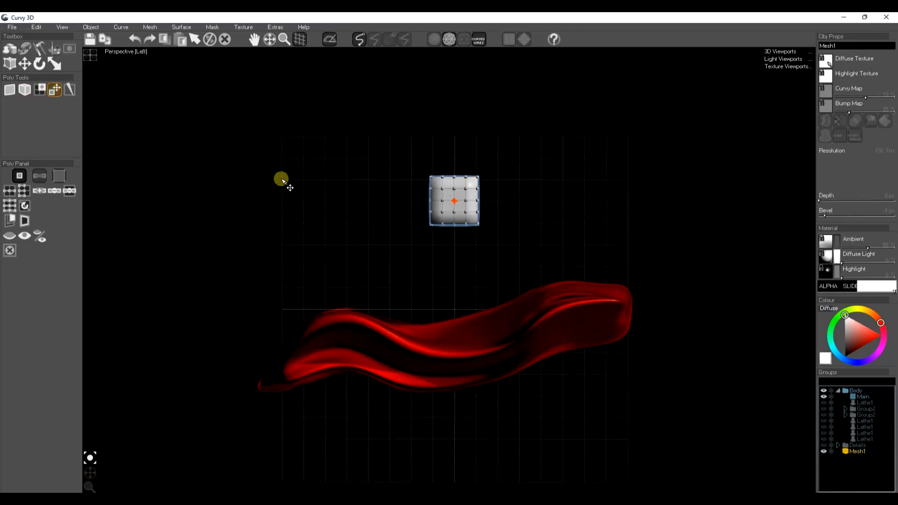
{"action": "left_click", "coordinate": [68, 47]}
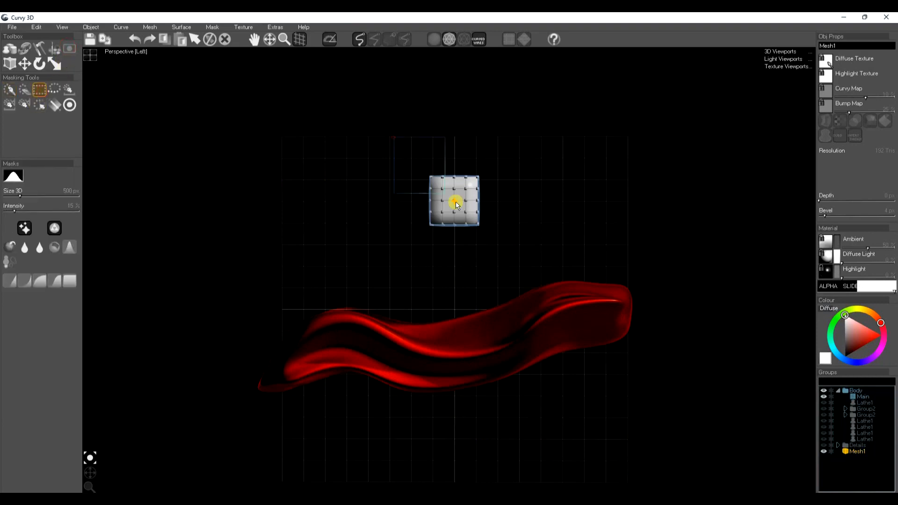
{"action": "left_click_drag", "start_coordinate": [393, 137], "coordinate": [525, 248]}
- Scale the fully masked cube lengthwise and sideways into a long, wide, flat slab that spans the red body
{"action": "key", "text": "e"}
{"action": "key", "text": "r"}
{"action": "left_click_drag", "start_coordinate": [412, 201], "coordinate": [141, 201]}
{"action": "left_click_drag", "start_coordinate": [91, 470], "coordinate": [95, 470]}
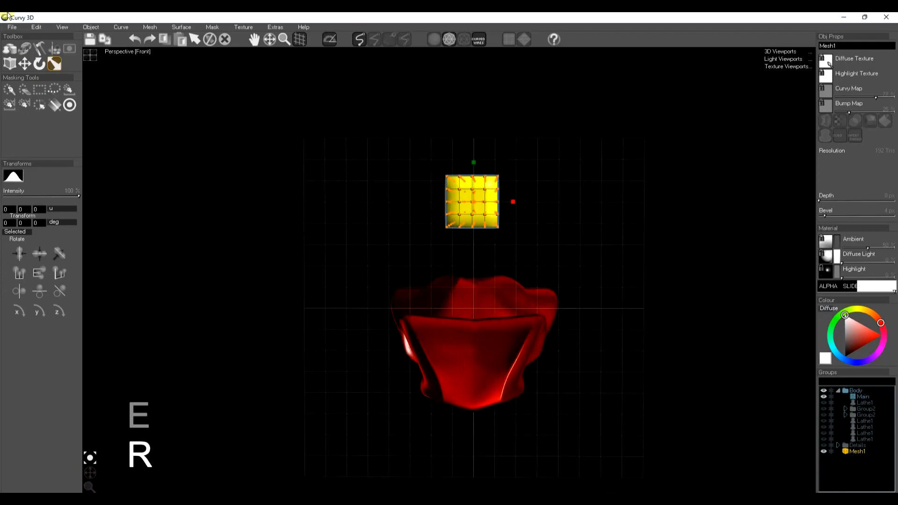
{"action": "left_click", "coordinate": [90, 55]}
{"action": "left_click_drag", "start_coordinate": [310, 310], "coordinate": [428, 307]}
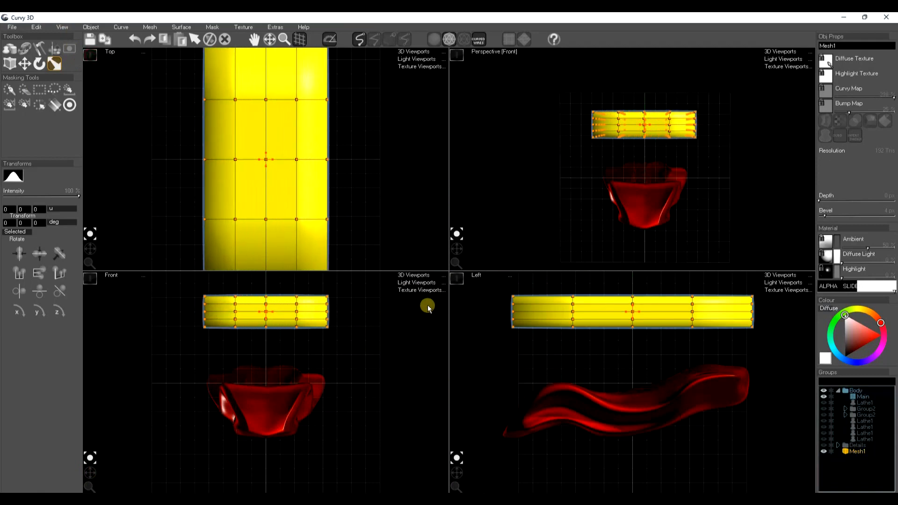
- Mask the upper control points on the slab's long side at two spots, one on either half of its length
{"action": "mouse_move", "coordinate": [456, 247]}
{"action": "left_mouse_down"}
{"action": "mouse_move", "coordinate": [453, 255]}
{"action": "mouse_move", "coordinate": [454, 246]}
{"action": "left_mouse_up"}
{"action": "left_click_drag", "start_coordinate": [666, 214], "coordinate": [644, 230]}
{"action": "middle_click_drag", "start_coordinate": [644, 230], "coordinate": [656, 189]}
{"action": "scroll", "coordinate": [630, 193], "scroll_direction": "up", "scroll_amount": 3}
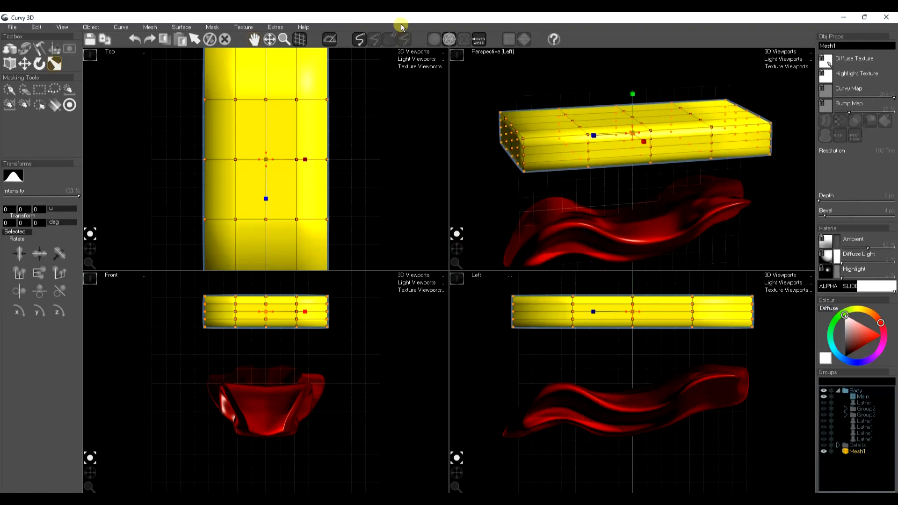
{"action": "left_click", "coordinate": [456, 56]}
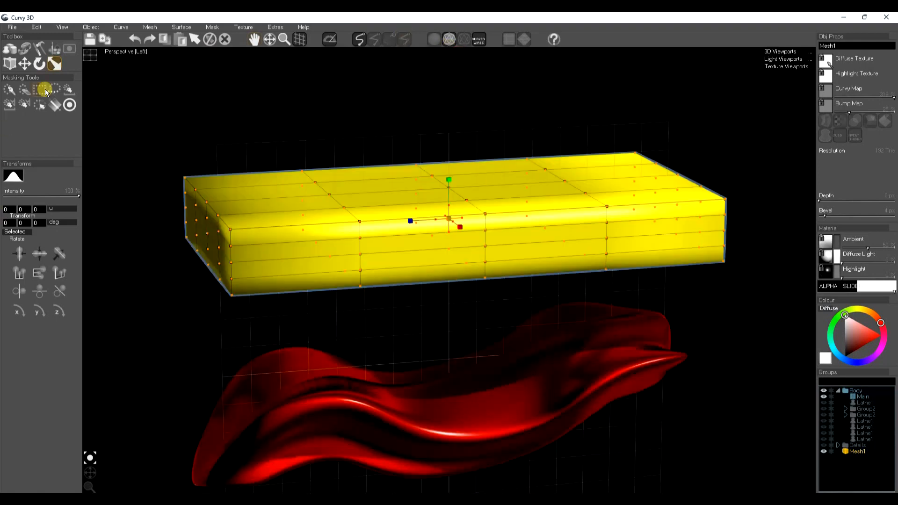
{"action": "left_click", "coordinate": [372, 261]}
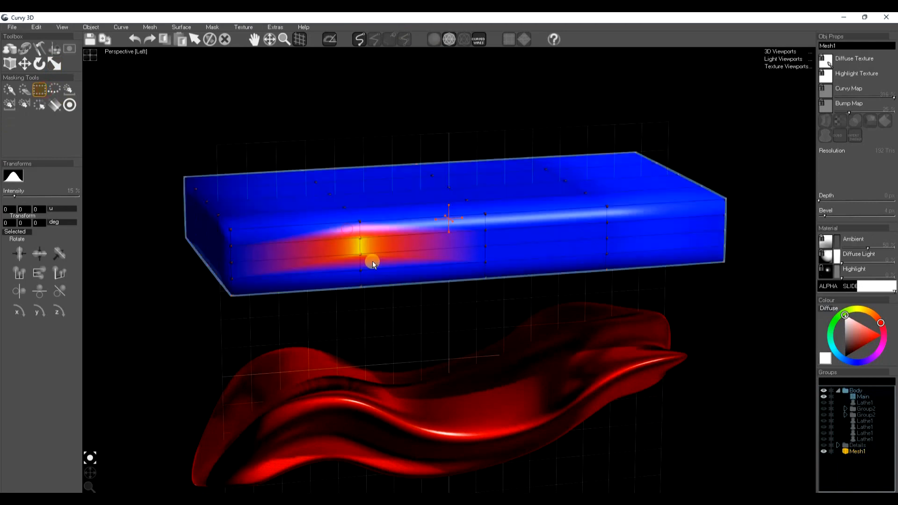
{"action": "left_click", "coordinate": [620, 242], "text": "shift"}
- Move the two masked spots outward from the slab's long side and raise them into two peaks
{"action": "scroll", "coordinate": [505, 315], "scroll_direction": "down", "scroll_amount": 3}
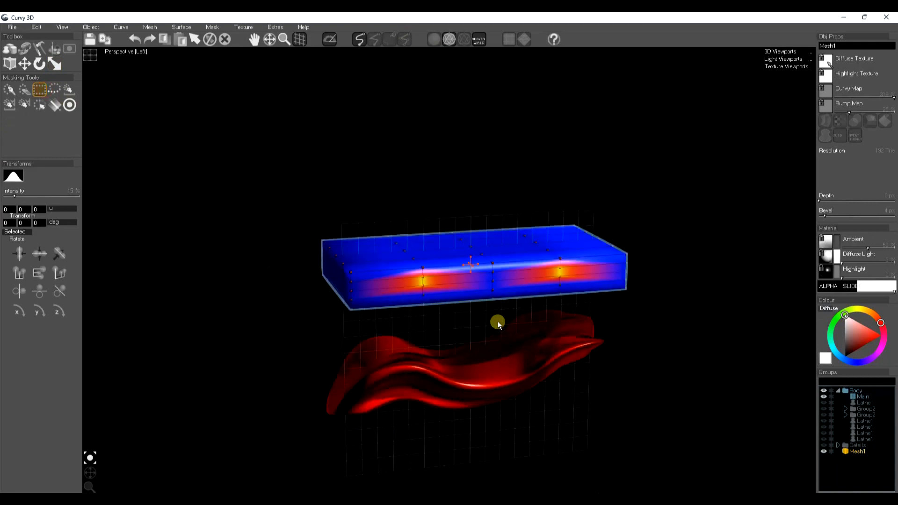
{"action": "left_click", "coordinate": [90, 472]}
{"action": "left_click_drag", "start_coordinate": [92, 479], "coordinate": [94, 481]}
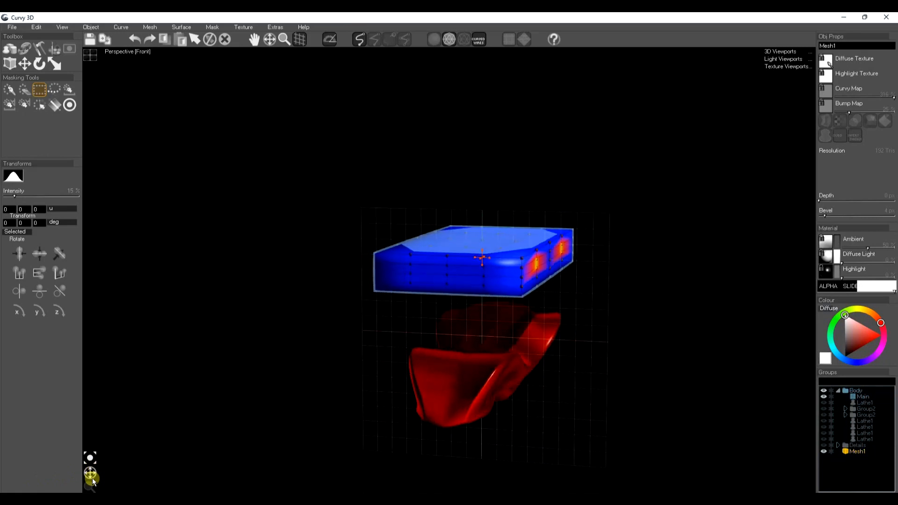
{"action": "left_click", "coordinate": [24, 64]}
{"action": "mouse_move", "coordinate": [599, 254]}
{"action": "left_mouse_down"}
{"action": "mouse_move", "coordinate": [617, 256]}
{"action": "mouse_move", "coordinate": [612, 245]}
{"action": "left_mouse_up"}
{"action": "left_click_drag", "start_coordinate": [588, 208], "coordinate": [591, 158]}
- Slightly raise the bottom-edge control points beneath each of the two peaks, one peak at a time, clearing the mask after each
{"action": "left_click_drag", "start_coordinate": [92, 475], "coordinate": [368, 420]}
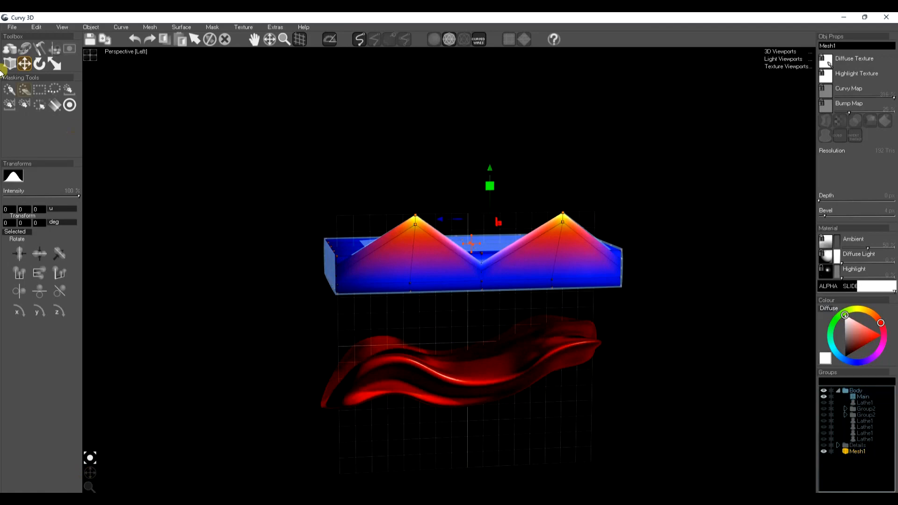
{"action": "left_click", "coordinate": [41, 95]}
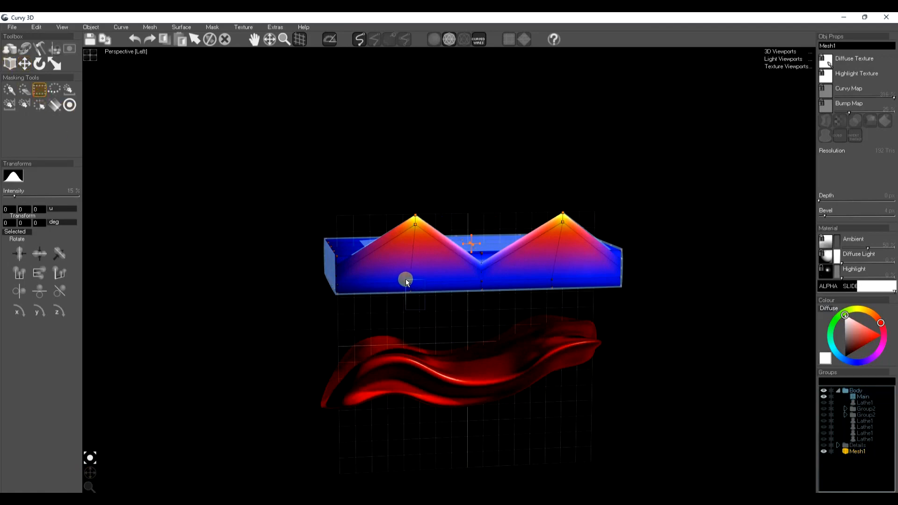
{"action": "key", "text": "w"}
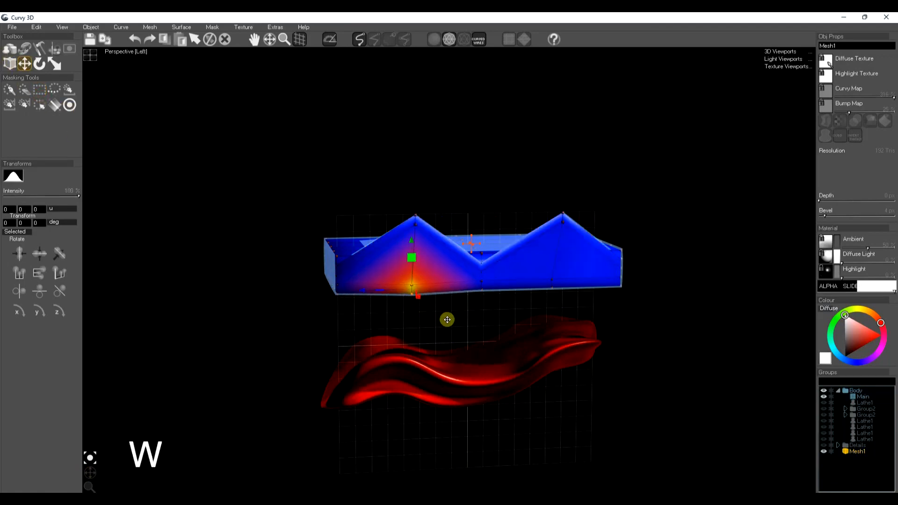
{"action": "key", "text": "space"}
{"action": "left_click", "coordinate": [40, 89]}
{"action": "key", "text": "w"}
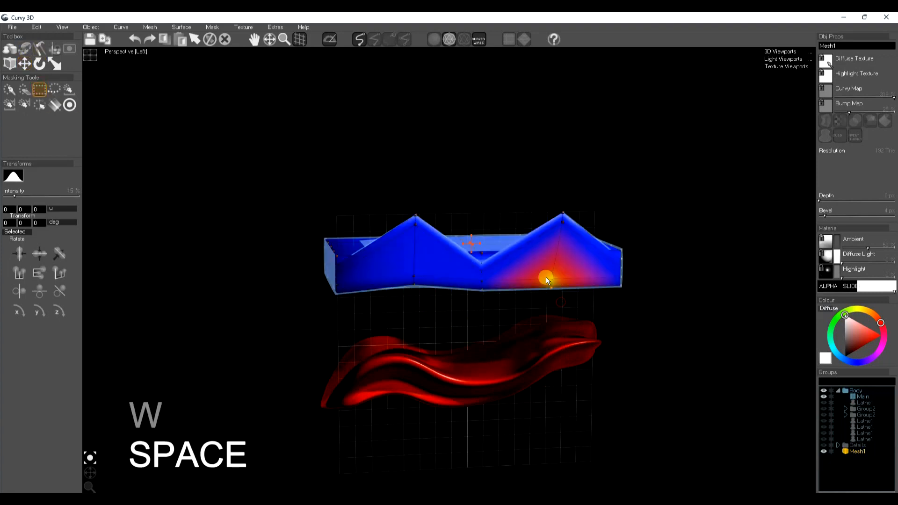
{"action": "left_click_drag", "start_coordinate": [572, 297], "coordinate": [573, 296]}
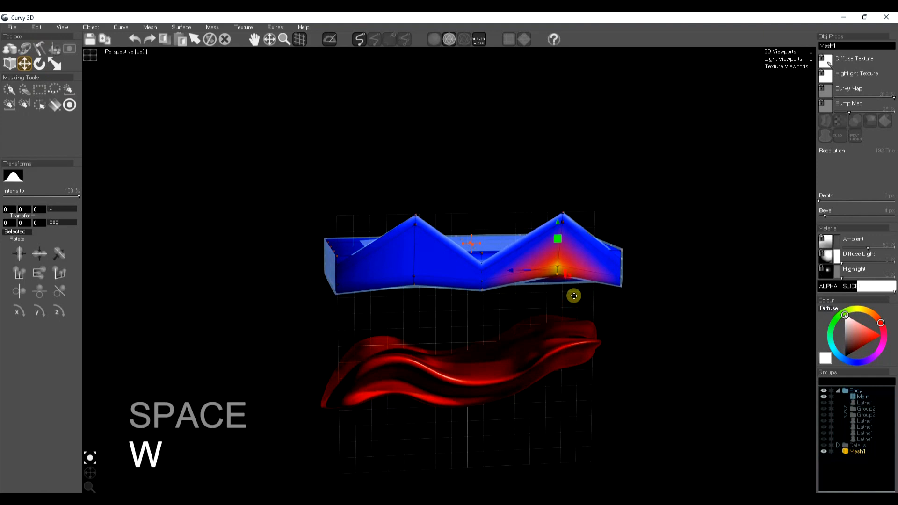
{"action": "key", "text": "space"}
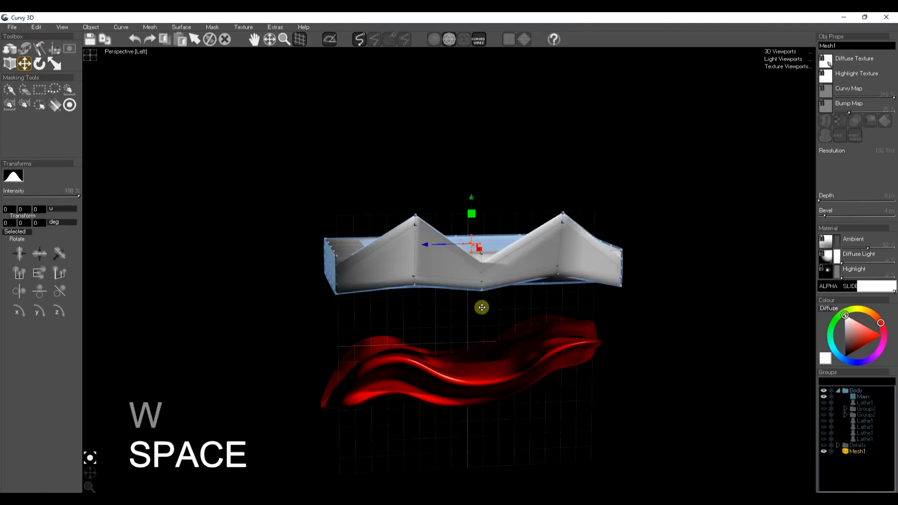
- Raise the column of control points at the slab's rear corner on the peaked side, and turn on subdivision smoothing
{"action": "left_click", "coordinate": [46, 89]}
{"action": "left_click_drag", "start_coordinate": [636, 306], "coordinate": [625, 201]}
{"action": "key", "text": "w"}
{"action": "key", "text": "space"}
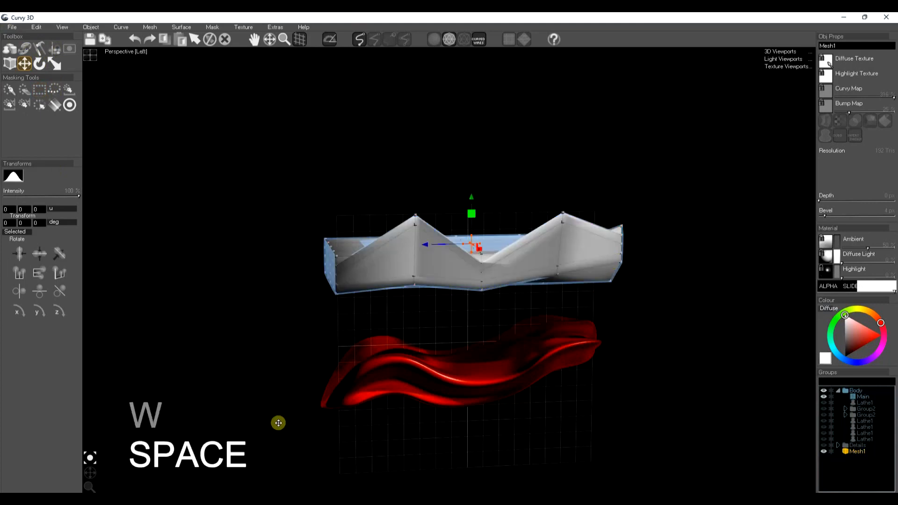
{"action": "left_click_drag", "start_coordinate": [95, 466], "coordinate": [112, 473]}
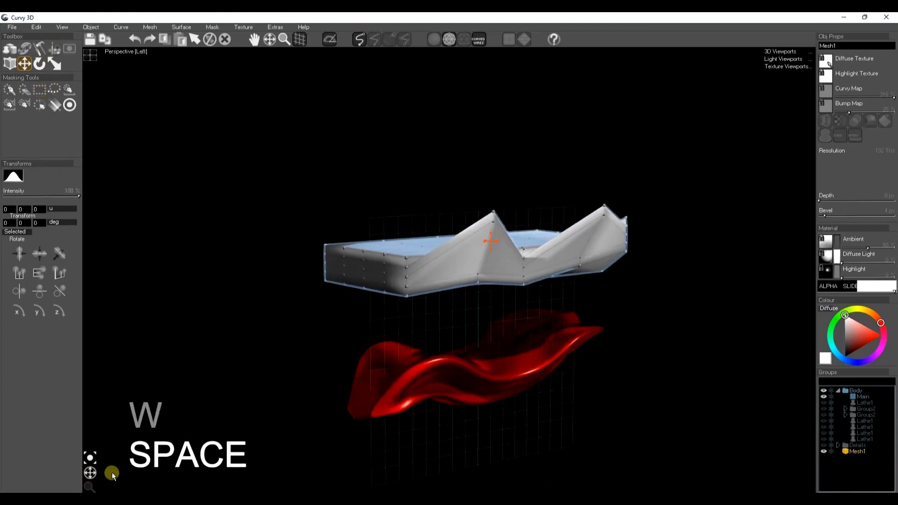
{"action": "left_click", "coordinate": [838, 135]}
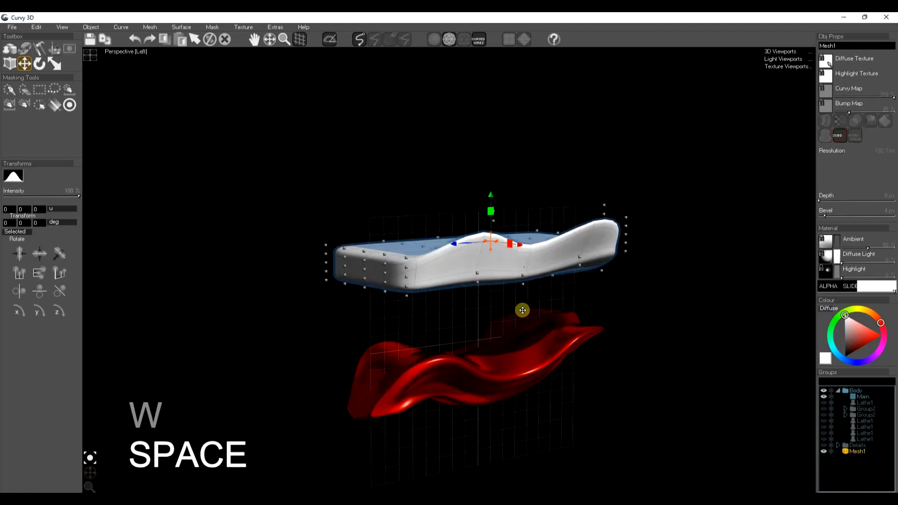
- Mask the lower side control points beneath both waves, move them inward under the slab, and clear the mask
{"action": "left_click", "coordinate": [35, 91]}
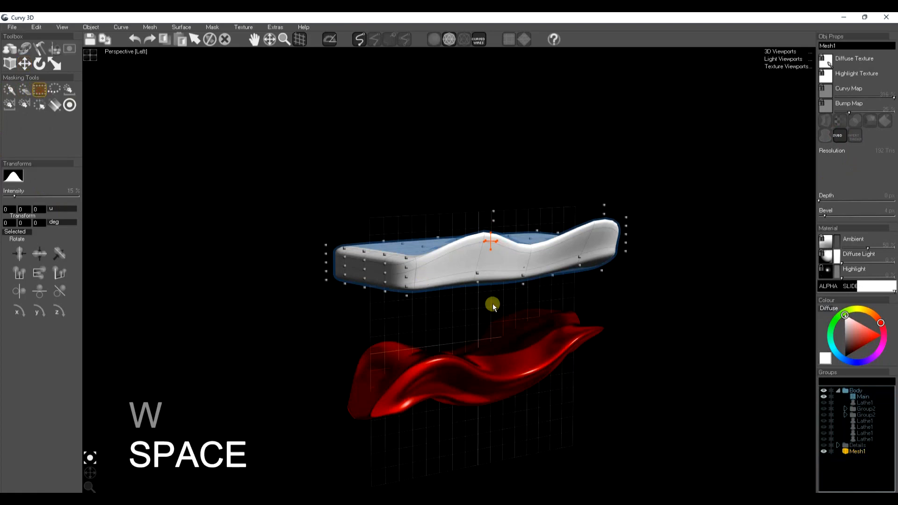
{"action": "left_click_drag", "start_coordinate": [473, 271], "coordinate": [483, 286]}
{"action": "left_click_drag", "start_coordinate": [577, 250], "coordinate": [582, 272]}
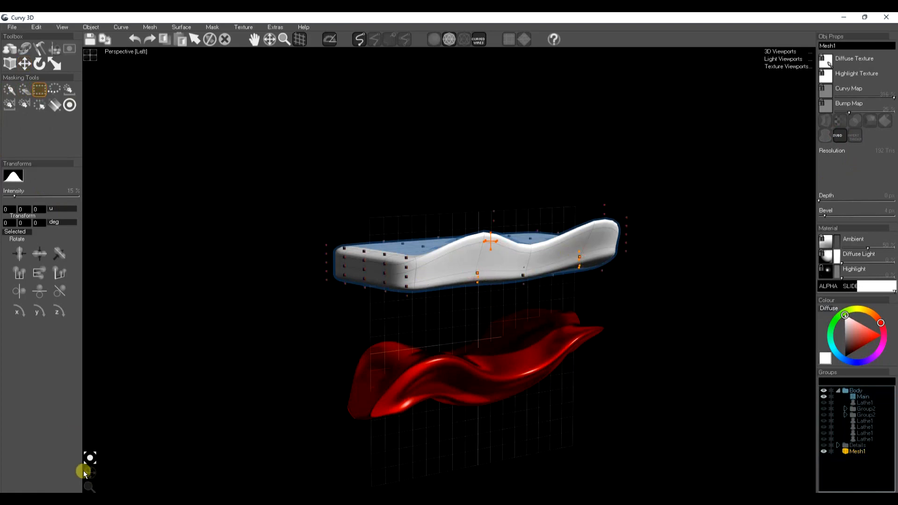
{"action": "left_click_drag", "start_coordinate": [85, 473], "coordinate": [141, 441]}
{"action": "key", "text": "w"}
{"action": "left_click_drag", "start_coordinate": [580, 269], "coordinate": [559, 262]}
{"action": "key", "text": "space"}
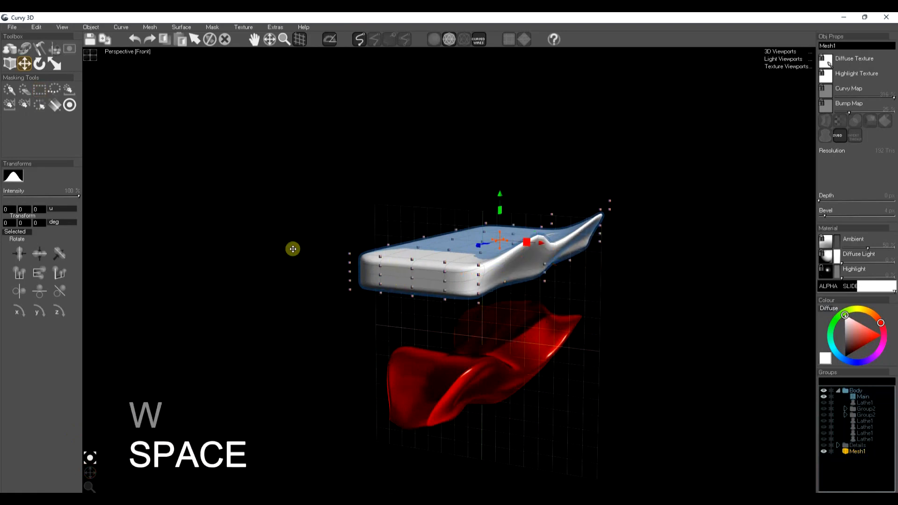
- Mask the lower control points across the slab's front end, move them downward, and clear the mask
{"action": "left_click", "coordinate": [38, 92]}
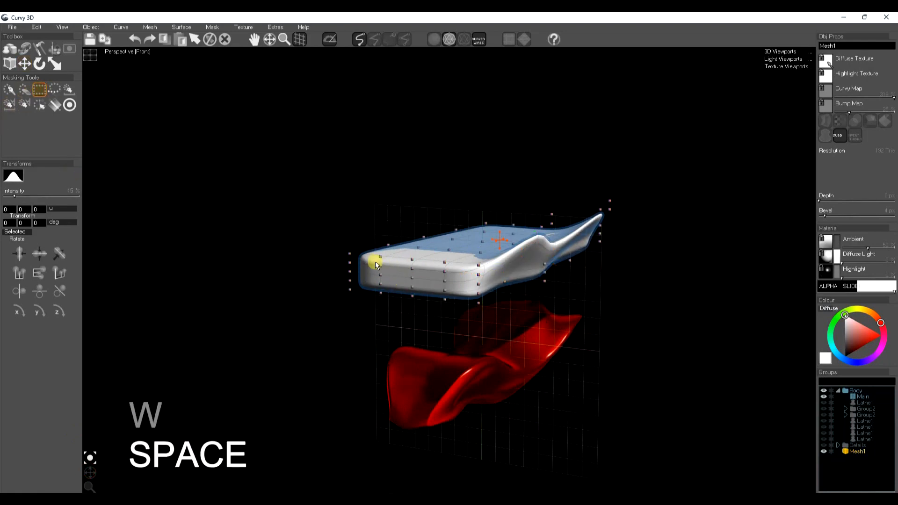
{"action": "left_click_drag", "start_coordinate": [90, 472], "coordinate": [58, 471]}
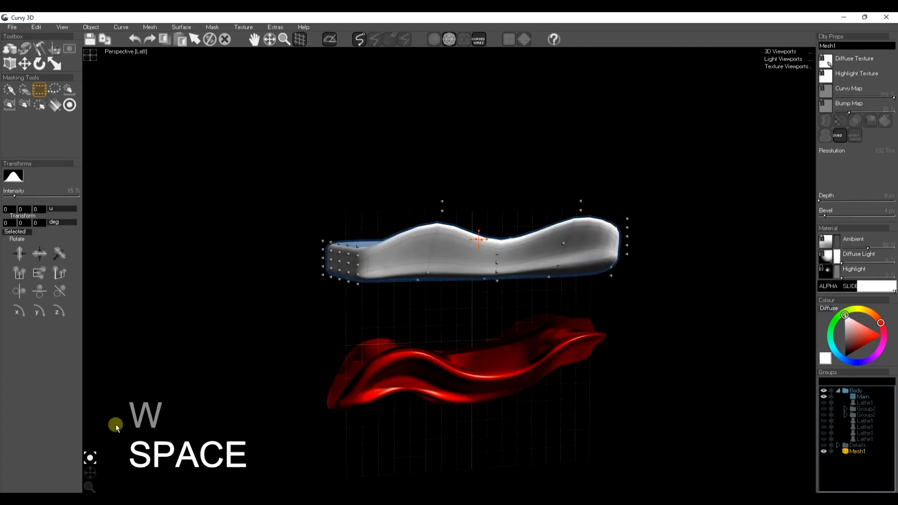
{"action": "left_click_drag", "start_coordinate": [327, 245], "coordinate": [352, 291]}
{"action": "key", "text": "e"}
{"action": "key", "text": "w"}
{"action": "mouse_move", "coordinate": [294, 262]}
{"action": "left_mouse_down"}
{"action": "mouse_move", "coordinate": [281, 270]}
{"action": "mouse_move", "coordinate": [315, 273]}
{"action": "left_mouse_up"}
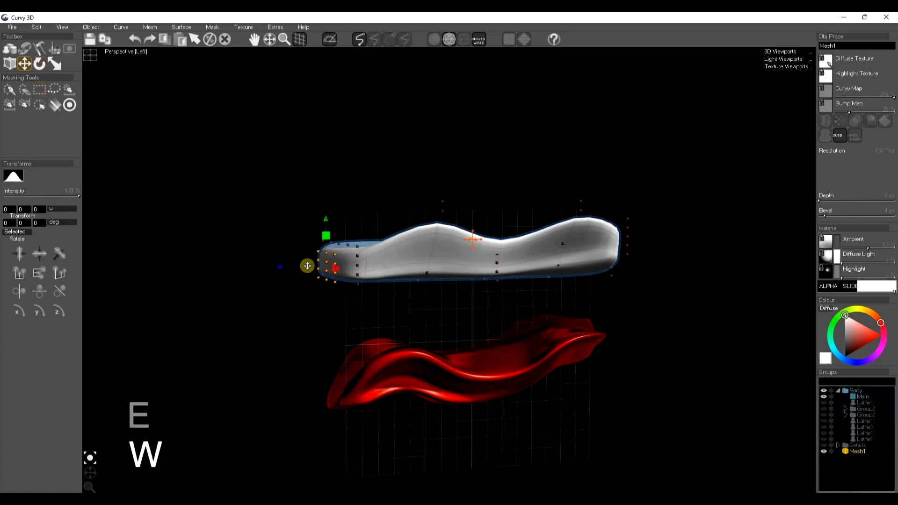
{"action": "left_click_drag", "start_coordinate": [326, 225], "coordinate": [325, 247]}
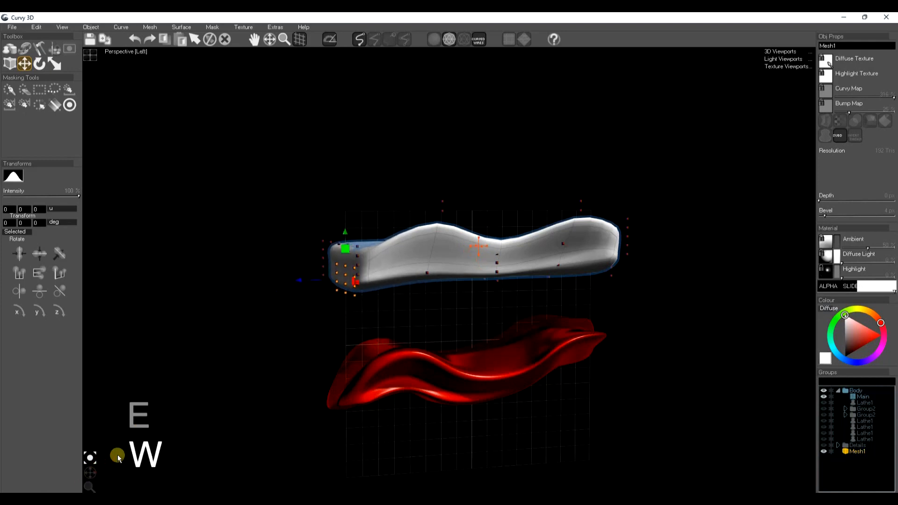
{"action": "key", "text": "ctrl+z"}
{"action": "key", "text": "space"}
- Mask the middle control points on the rear part of the slab's top, raise them, scale them narrower, and clear the mask
{"action": "left_click_drag", "start_coordinate": [95, 471], "coordinate": [92, 478]}
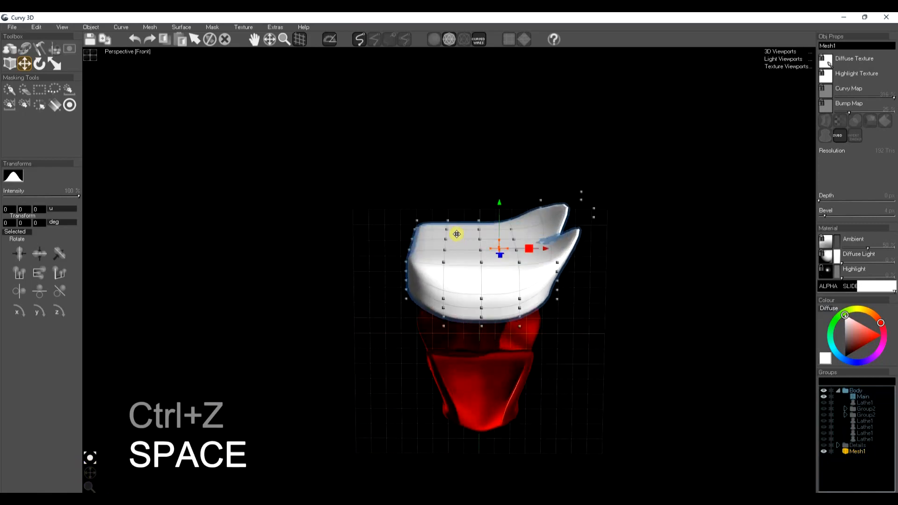
{"action": "left_click_drag", "start_coordinate": [91, 459], "coordinate": [90, 460]}
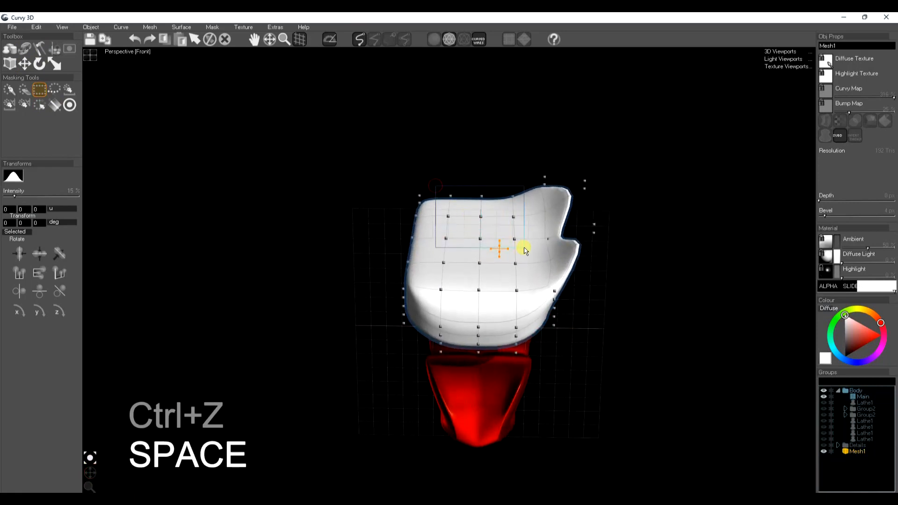
{"action": "left_click_drag", "start_coordinate": [523, 250], "coordinate": [516, 246]}
{"action": "key", "text": "w"}
{"action": "left_click_drag", "start_coordinate": [484, 187], "coordinate": [483, 162]}
{"action": "key", "text": "r"}
{"action": "left_click_drag", "start_coordinate": [527, 202], "coordinate": [514, 204]}
{"action": "key", "text": "space"}
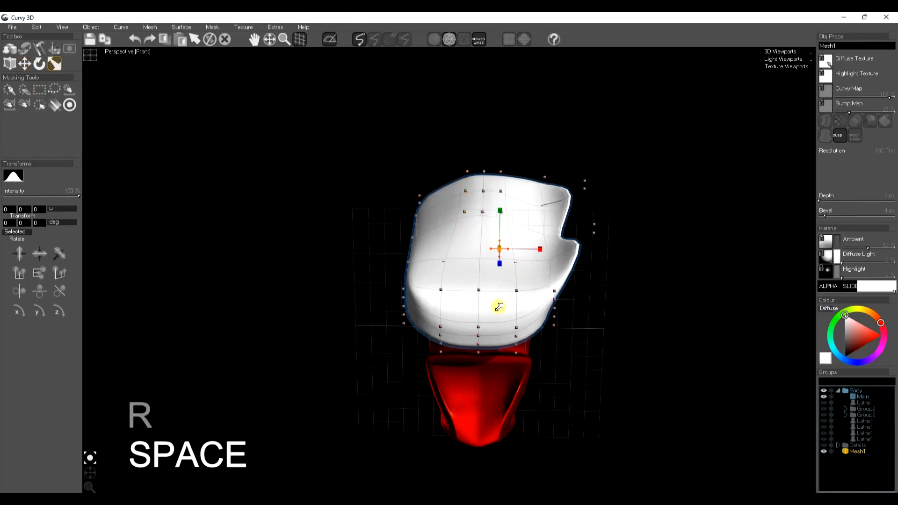
- Mask the middle column of control points on the front end, lower it slightly, and clear the mask
{"action": "key", "text": "space"}
{"action": "key", "text": "w"}
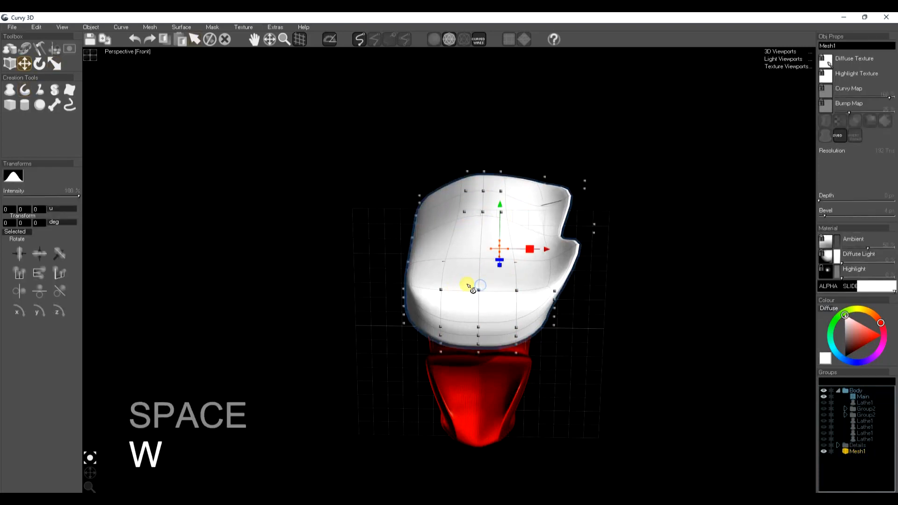
{"action": "left_click", "coordinate": [69, 48]}
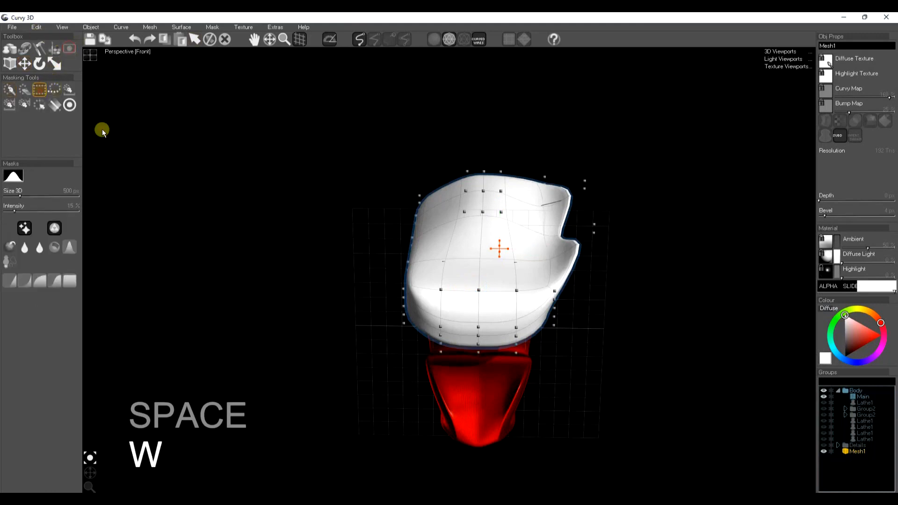
{"action": "left_click_drag", "start_coordinate": [469, 278], "coordinate": [484, 360]}
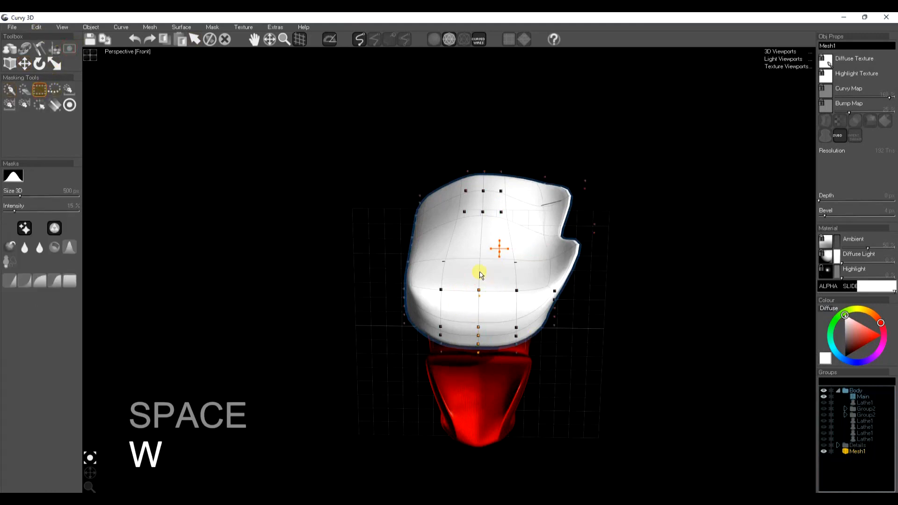
{"action": "left_click_drag", "start_coordinate": [88, 480], "coordinate": [89, 465]}
{"action": "key", "text": "w"}
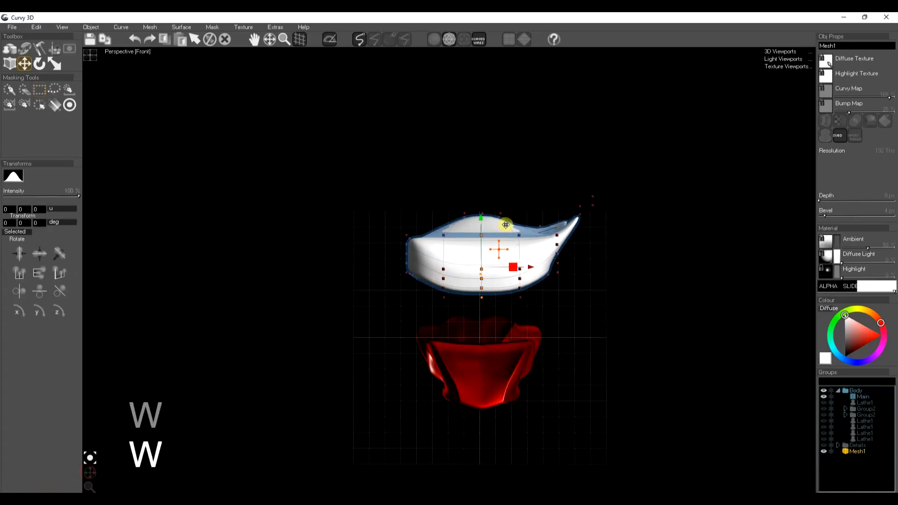
{"action": "left_click_drag", "start_coordinate": [480, 215], "coordinate": [483, 235]}
{"action": "key", "text": "space"}
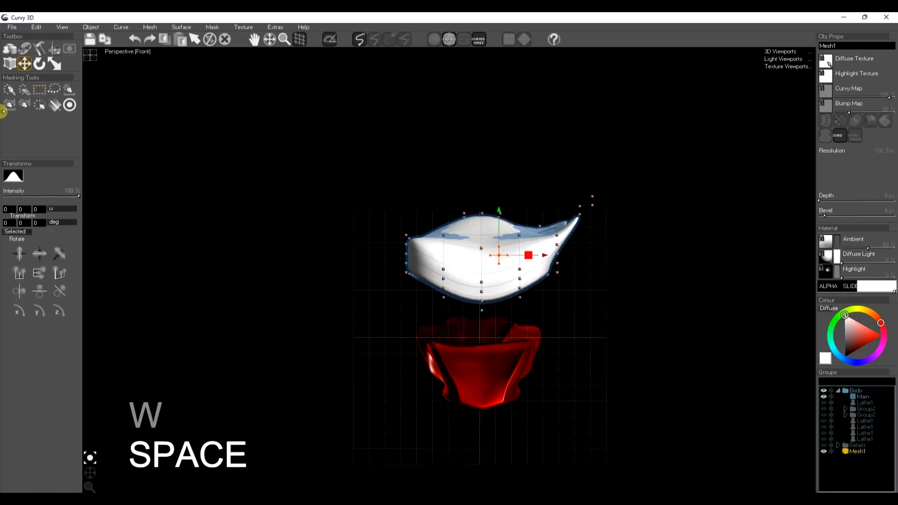
- Mask the lower columns of the front face, scale them closer together across the width, and clear the mask
{"action": "left_click", "coordinate": [40, 90]}
{"action": "left_click_drag", "start_coordinate": [514, 261], "coordinate": [430, 261]}
{"action": "key", "text": "r"}
{"action": "mouse_move", "coordinate": [520, 289]}
{"action": "left_mouse_down"}
{"action": "mouse_move", "coordinate": [499, 289]}
{"action": "mouse_move", "coordinate": [508, 293]}
{"action": "left_mouse_up"}
{"action": "key", "text": "space"}
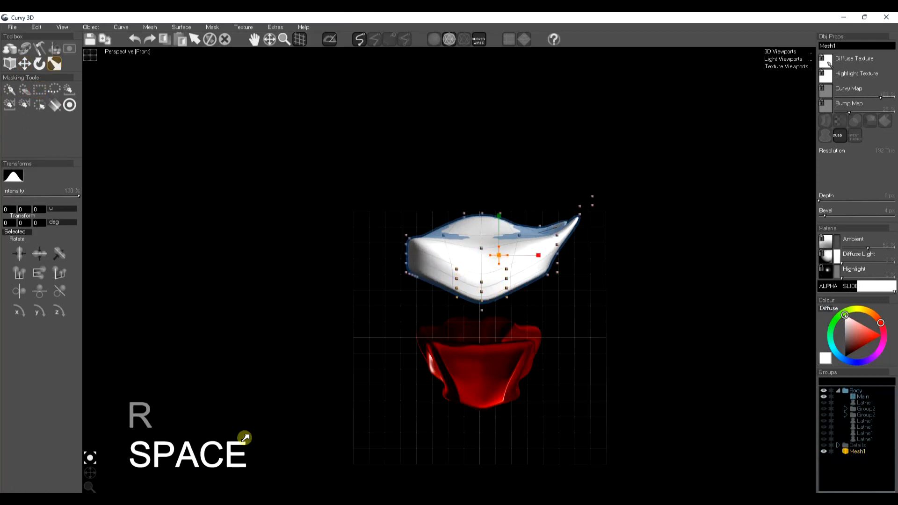
- Mask the control points around the rear wave's crest and raise them to make the wave higher
{"action": "left_click_drag", "start_coordinate": [90, 477], "coordinate": [93, 472]}
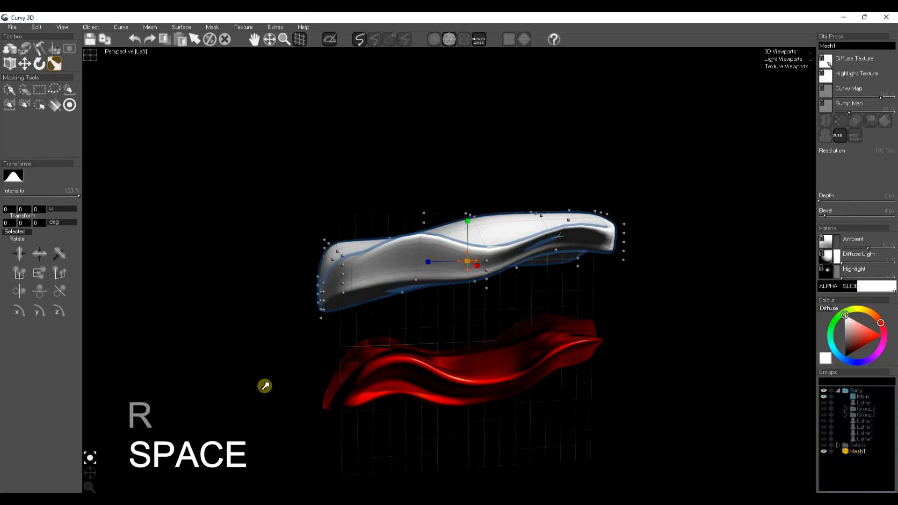
{"action": "left_click_drag", "start_coordinate": [93, 476], "coordinate": [94, 476]}
{"action": "left_click", "coordinate": [39, 88]}
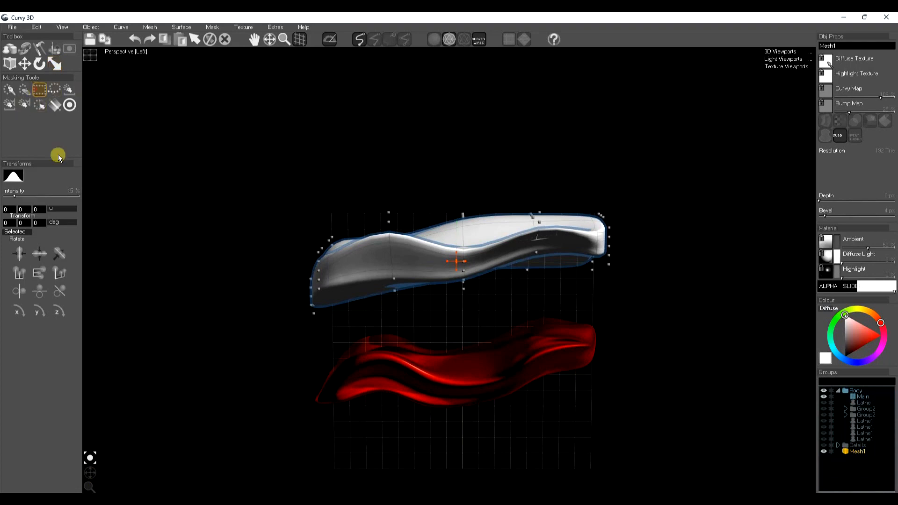
{"action": "left_click_drag", "start_coordinate": [512, 186], "coordinate": [522, 213]}
{"action": "left_click_drag", "start_coordinate": [552, 317], "coordinate": [553, 318]}
{"action": "key", "text": "w"}
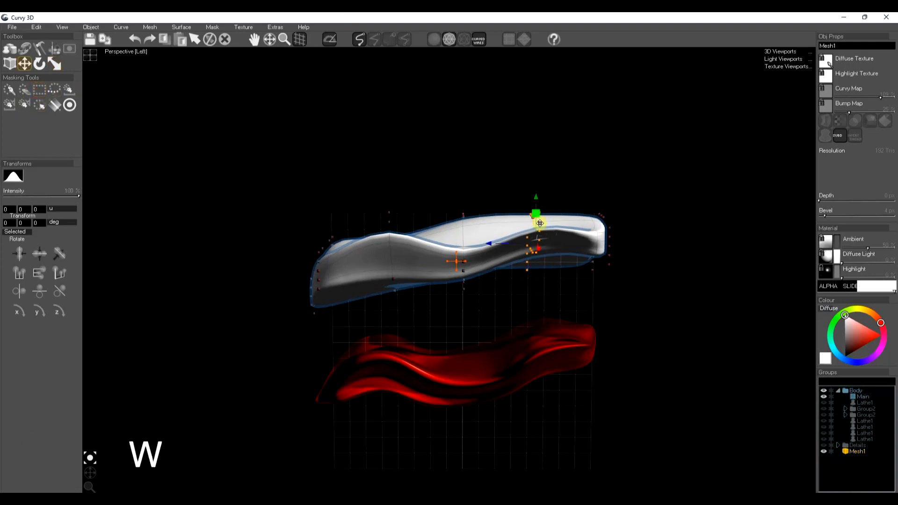
{"action": "left_click_drag", "start_coordinate": [536, 198], "coordinate": [540, 181]}
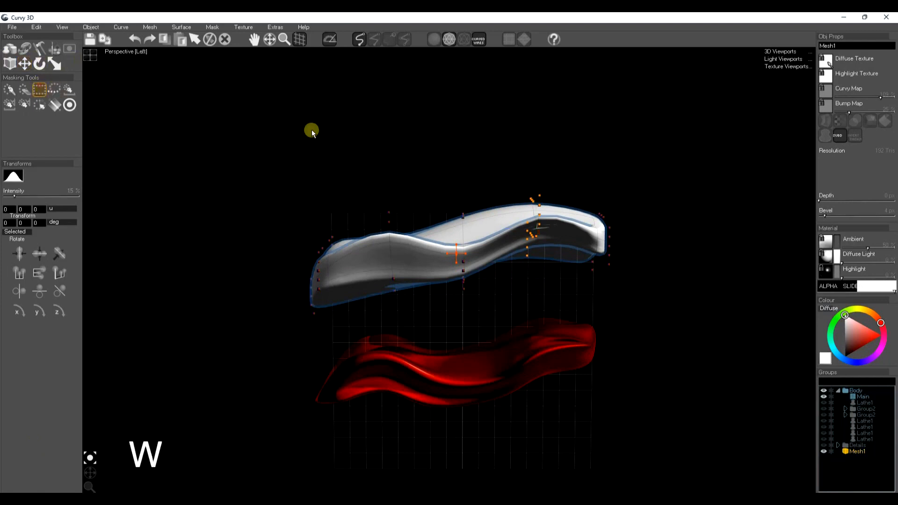
- Lower the masked control points in the dip between the two waves, then clear the mask and deselect the mesh
{"action": "key", "text": "w"}
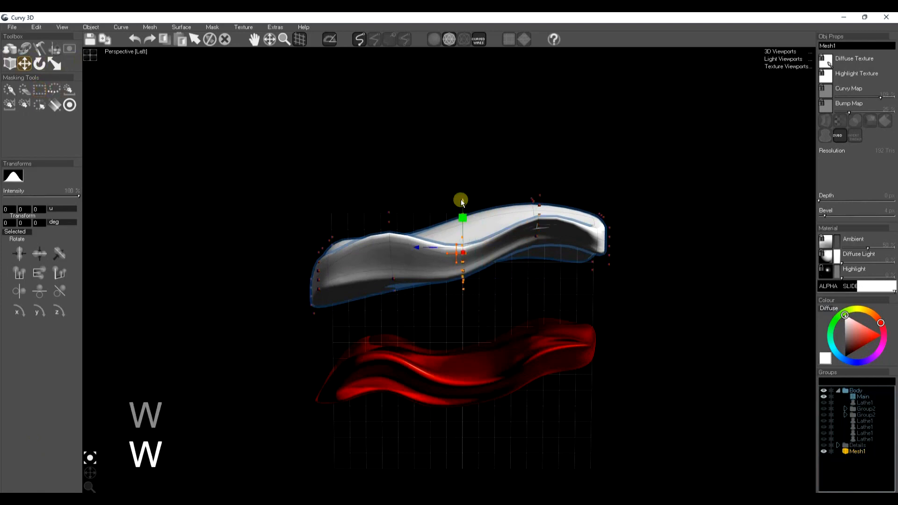
{"action": "left_click_drag", "start_coordinate": [462, 201], "coordinate": [464, 218]}
{"action": "left_click_drag", "start_coordinate": [93, 477], "coordinate": [89, 474]}
{"action": "key", "text": "space"}
{"action": "key", "text": "space"}
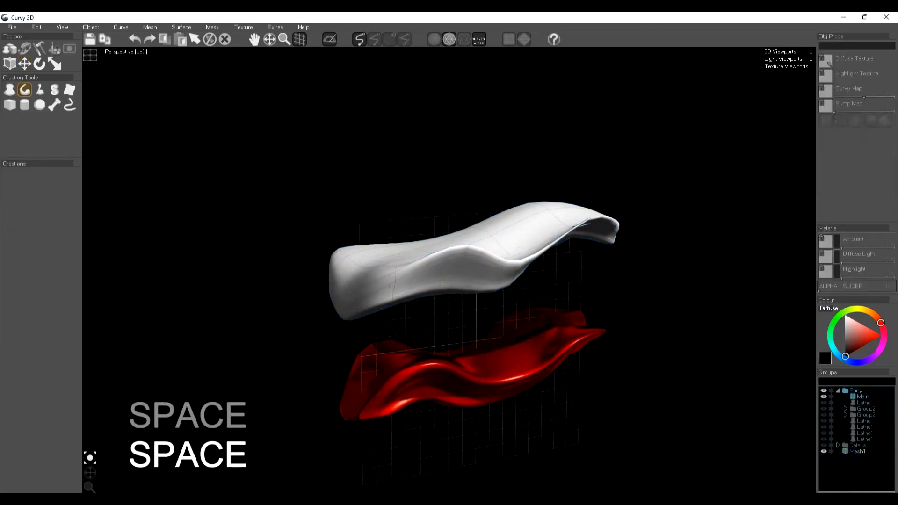
- Select the white mesh and turn on its symmetry to mirror the wavy side onto the opposite side
{"action": "left_click_drag", "start_coordinate": [87, 476], "coordinate": [288, 366]}
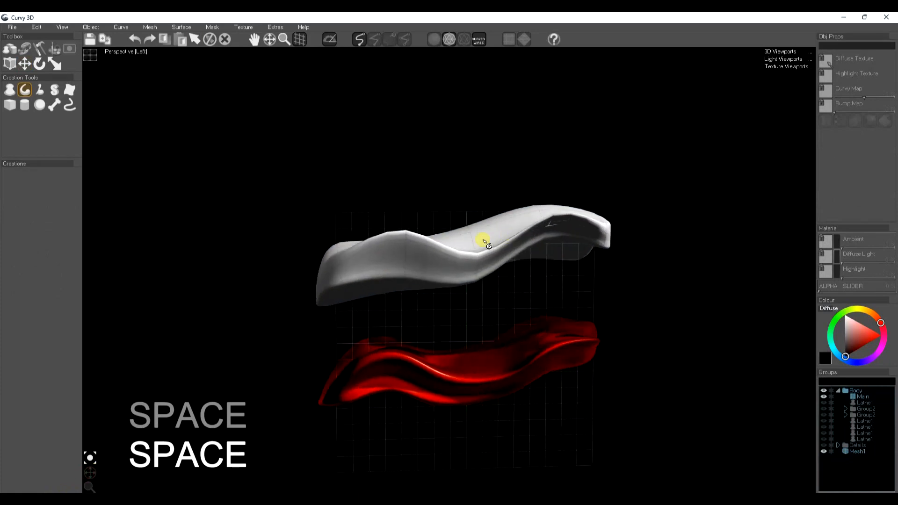
{"action": "left_click", "coordinate": [485, 242]}
{"action": "left_click", "coordinate": [837, 138]}
{"action": "left_click_drag", "start_coordinate": [89, 474], "coordinate": [140, 479]}
{"action": "left_click", "coordinate": [833, 139]}
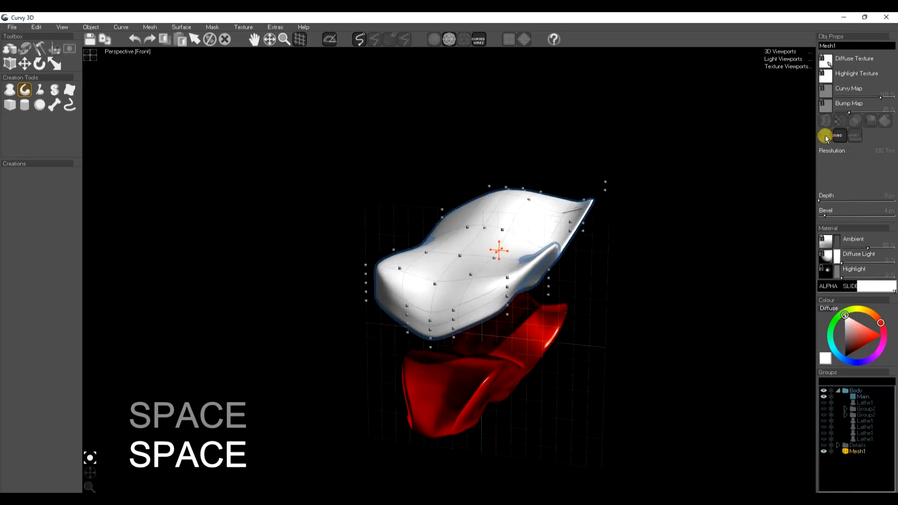
{"action": "mouse_move", "coordinate": [87, 473]}
{"action": "left_mouse_down"}
{"action": "mouse_move", "coordinate": [87, 482]}
{"action": "mouse_move", "coordinate": [90, 472]}
{"action": "left_mouse_up"}
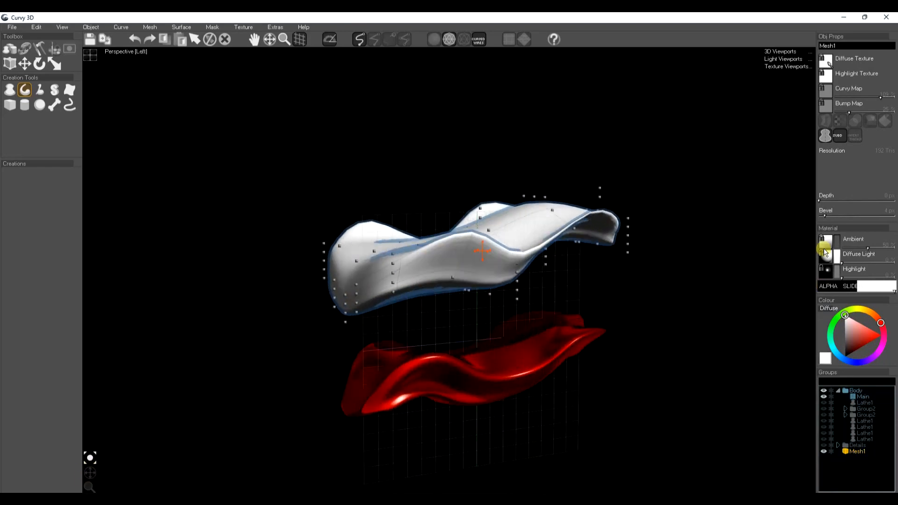
- Give the mesh's diffuse light the grey reflective light map and set its diffuse colour to bright red
{"action": "left_click", "coordinate": [826, 255]}
{"action": "left_click", "coordinate": [845, 304]}
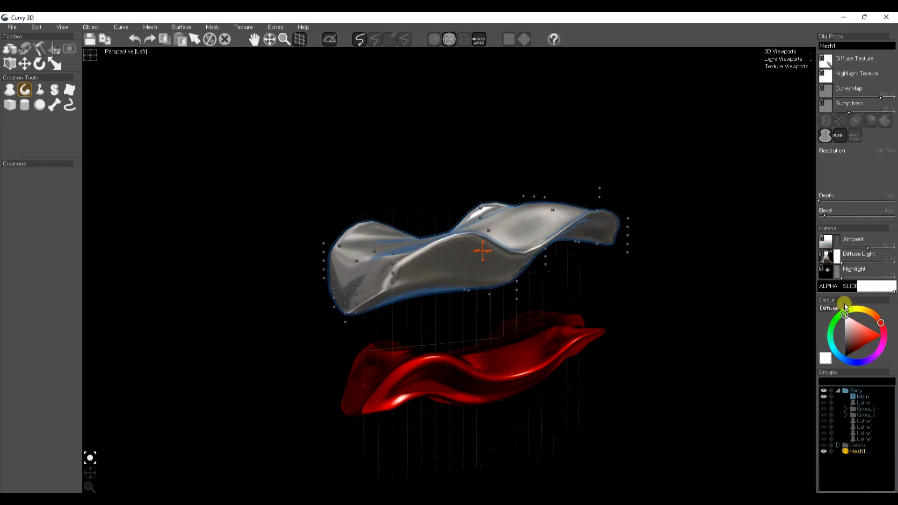
{"action": "left_click_drag", "start_coordinate": [854, 344], "coordinate": [879, 336]}
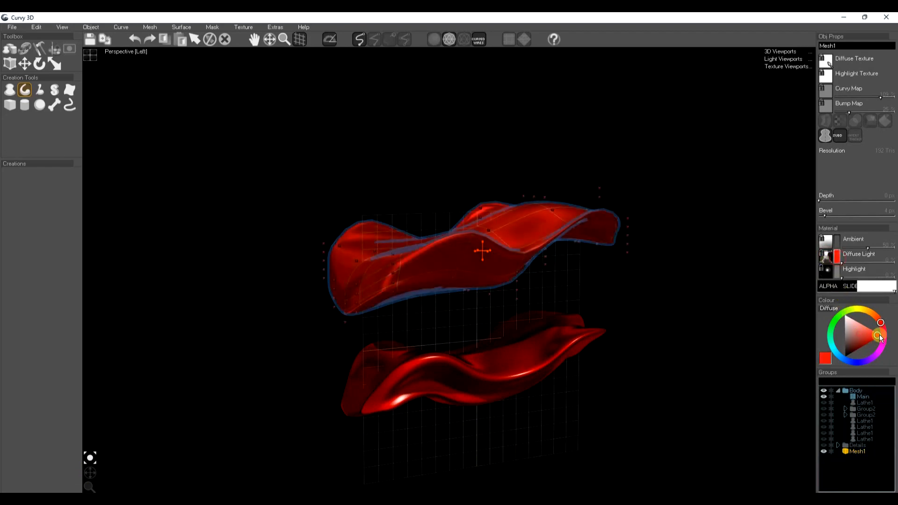
- Set the mesh's highlight colour to white, try the pinpoint highlight map, and switch back to the larger single-spot map
{"action": "left_click", "coordinate": [836, 271]}
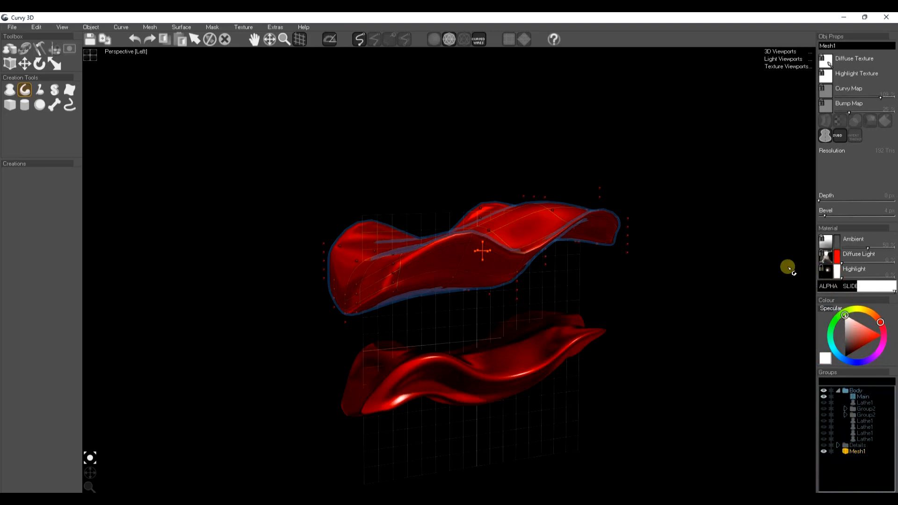
{"action": "left_click", "coordinate": [828, 272]}
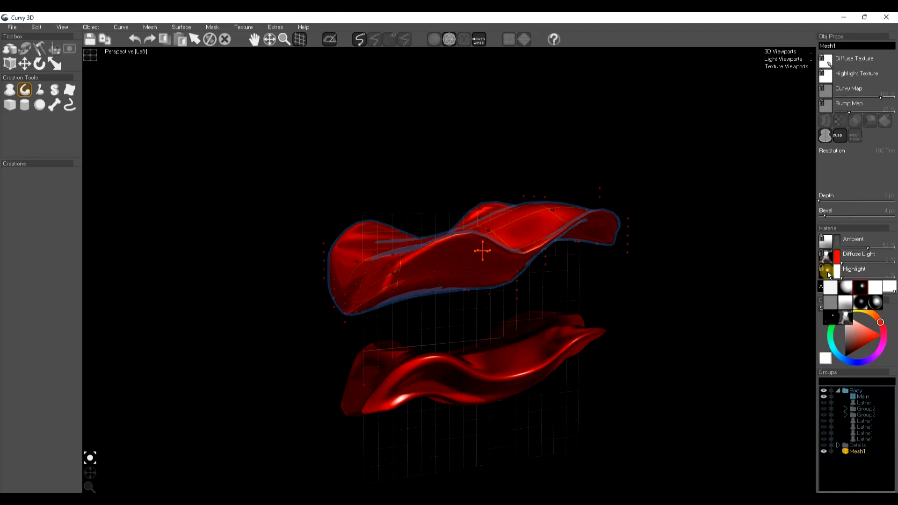
{"action": "left_click", "coordinate": [834, 319]}
{"action": "left_click_drag", "start_coordinate": [90, 472], "coordinate": [664, 325]}
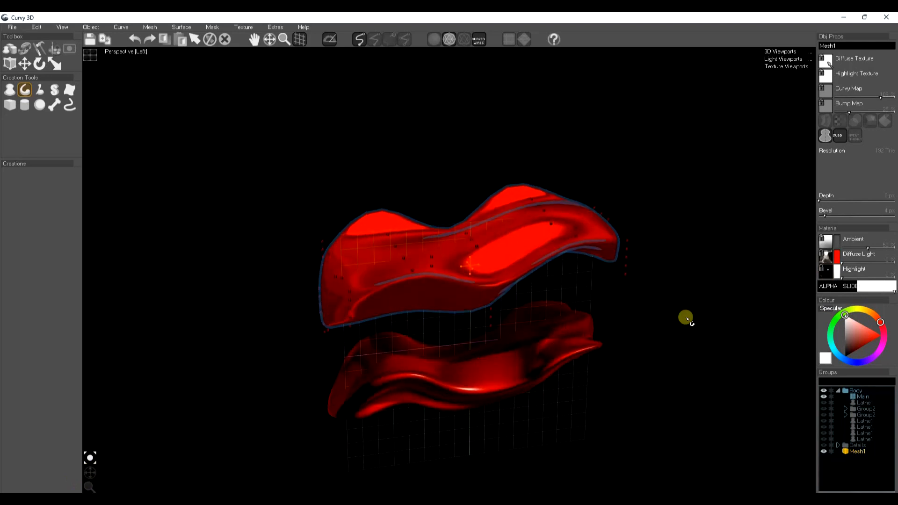
{"action": "mouse_move", "coordinate": [89, 473]}
{"action": "left_mouse_down"}
{"action": "mouse_move", "coordinate": [87, 480]}
{"action": "mouse_move", "coordinate": [90, 473]}
{"action": "left_mouse_up"}
{"action": "left_click", "coordinate": [828, 276]}
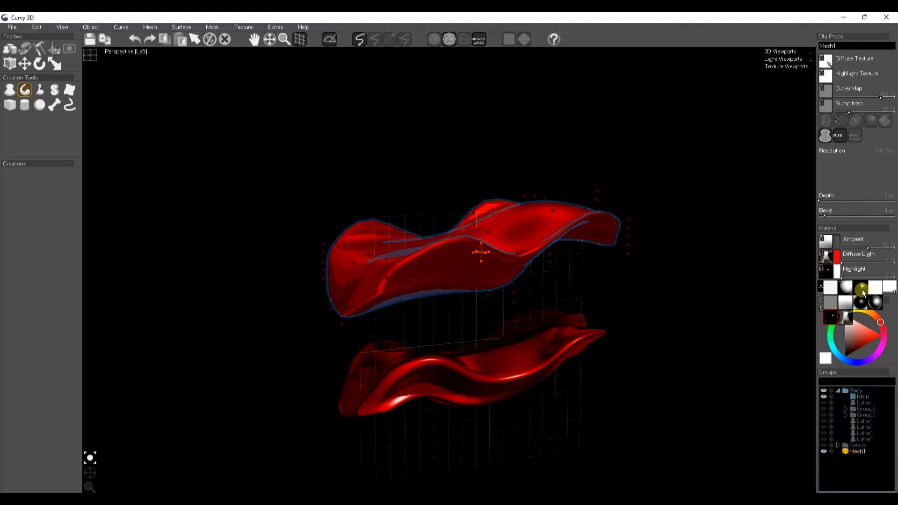
{"action": "left_click_drag", "start_coordinate": [862, 292], "coordinate": [610, 323]}
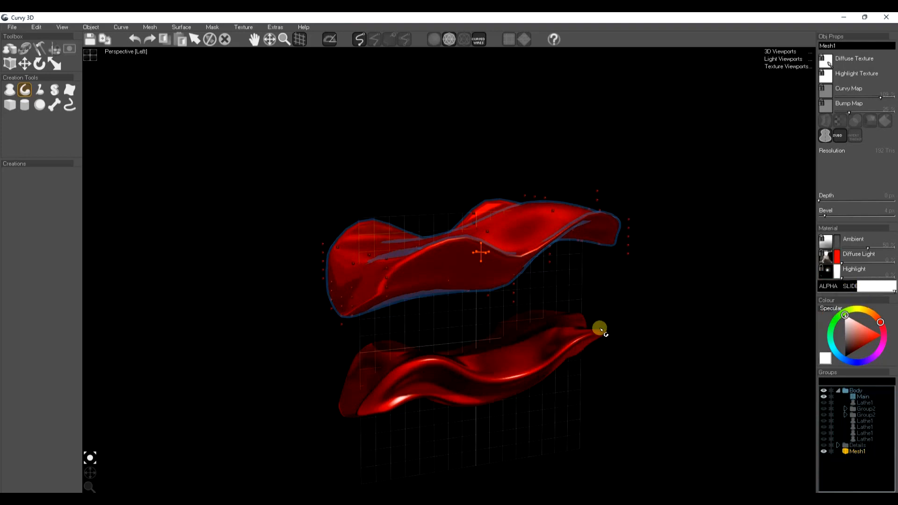
- Select the upper red mesh and apply Bake Action to make its subdivision and symmetry permanent
{"action": "key", "text": "space"}
{"action": "key", "text": "space"}
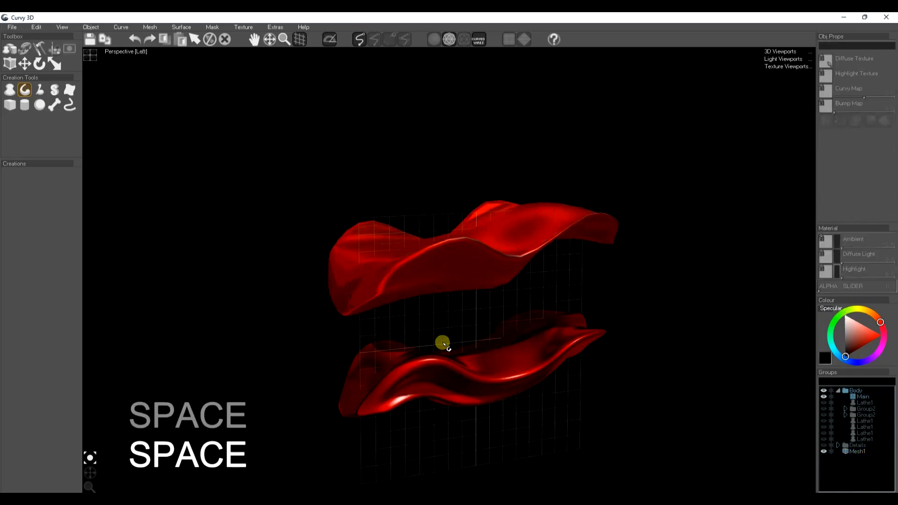
{"action": "left_click", "coordinate": [496, 264]}
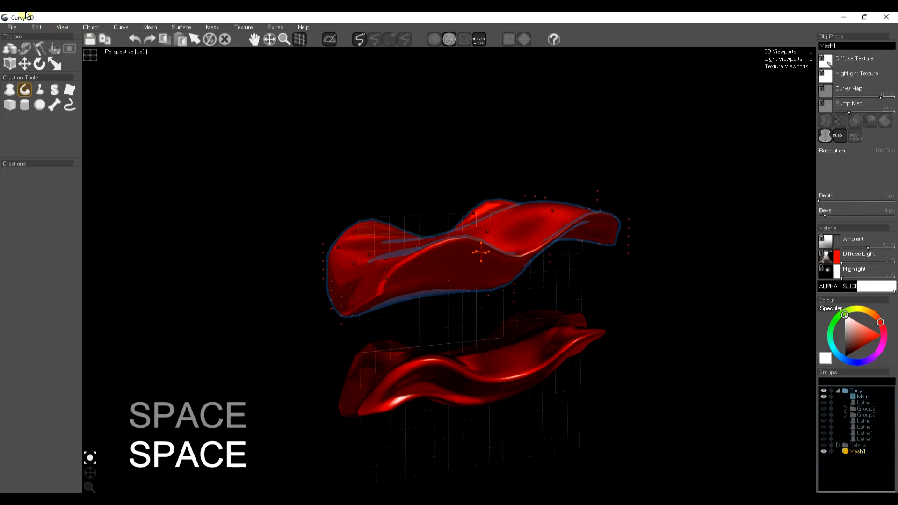
{"action": "left_click", "coordinate": [150, 27]}
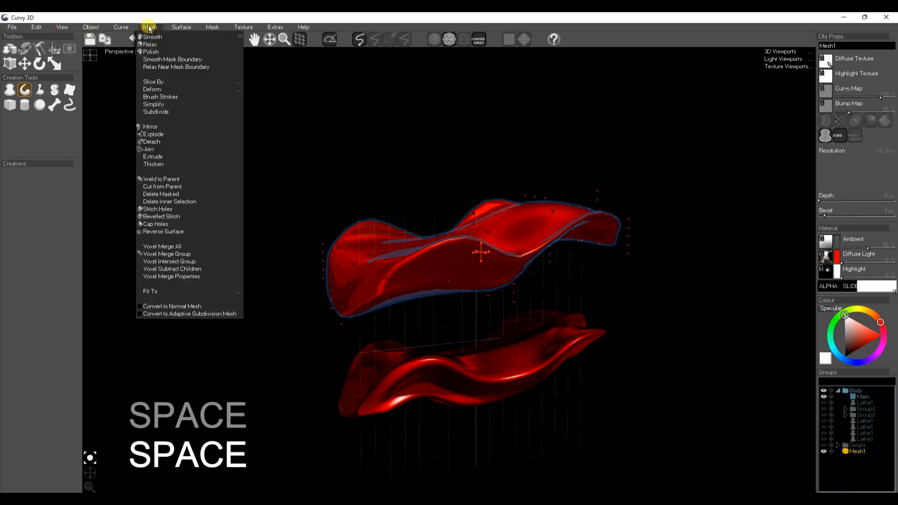
{"action": "left_click", "coordinate": [91, 27]}
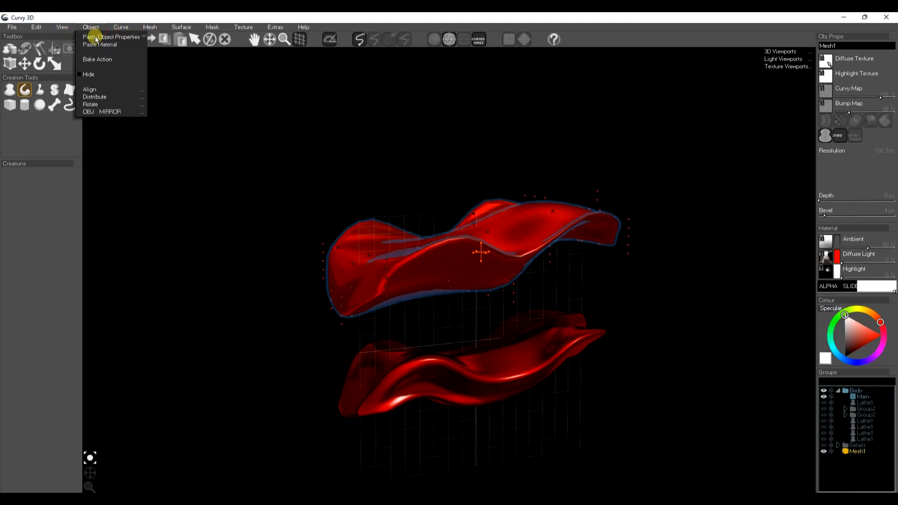
{"action": "left_click", "coordinate": [93, 59]}
{"action": "left_click_drag", "start_coordinate": [83, 465], "coordinate": [92, 427]}
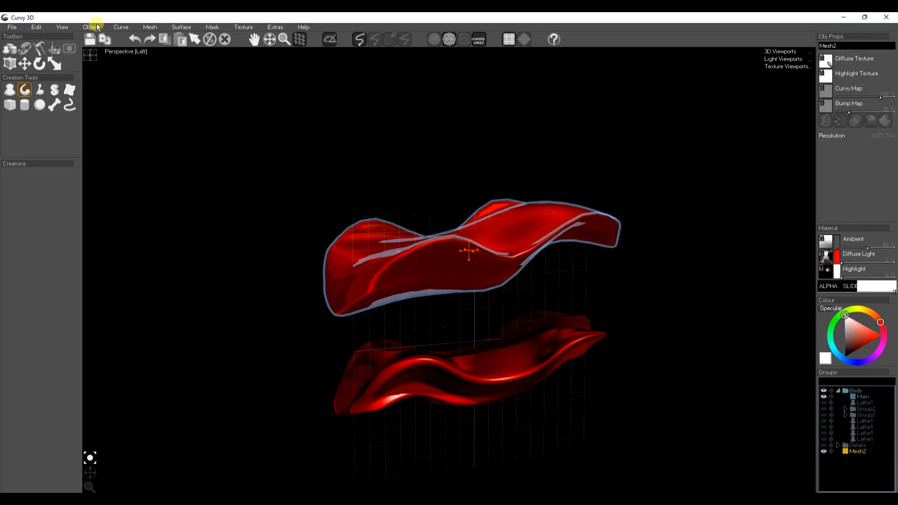
- Subdivide the baked red mesh once to smooth its surface
{"action": "left_click", "coordinate": [148, 27]}
{"action": "left_click", "coordinate": [160, 112]}
{"action": "left_click", "coordinate": [99, 196]}
{"action": "left_click", "coordinate": [117, 208]}
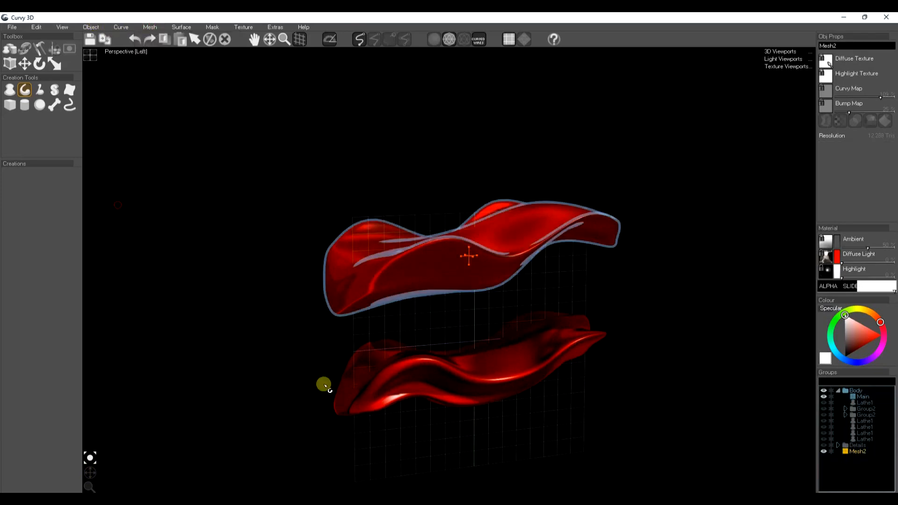
- Apply a linear gradient mask along the upper red mesh, running from its rear end to its front end
{"action": "left_click", "coordinate": [311, 352]}
{"action": "mouse_move", "coordinate": [83, 476]}
{"action": "left_mouse_down"}
{"action": "mouse_move", "coordinate": [90, 468]}
{"action": "mouse_move", "coordinate": [97, 476]}
{"action": "mouse_move", "coordinate": [86, 475]}
{"action": "mouse_move", "coordinate": [90, 467]}
{"action": "mouse_move", "coordinate": [91, 475]}
{"action": "left_mouse_up"}
{"action": "left_click", "coordinate": [497, 268]}
{"action": "left_click", "coordinate": [69, 49]}
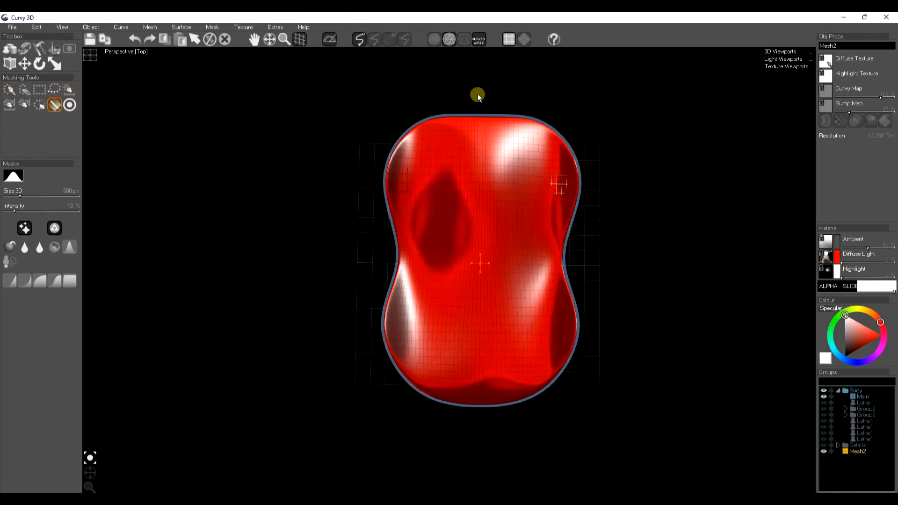
{"action": "left_click_drag", "start_coordinate": [482, 102], "coordinate": [481, 431]}
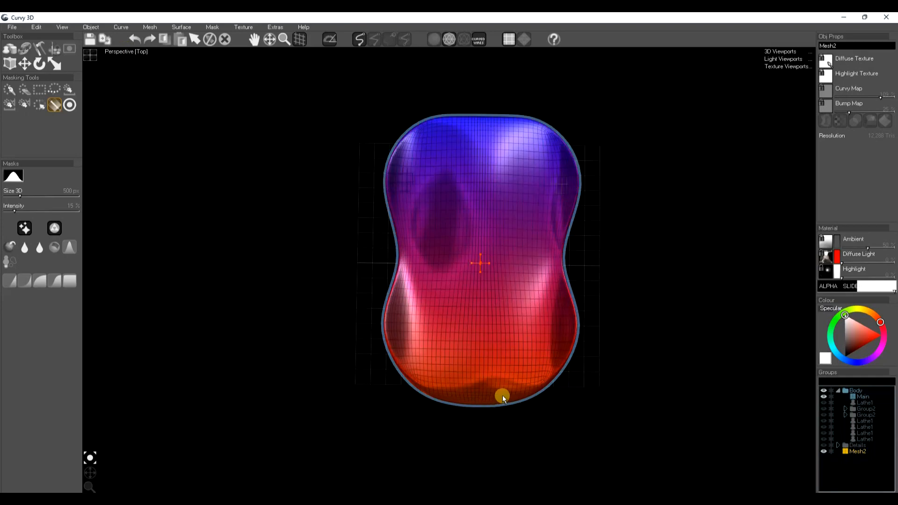
- Scale the masked mesh narrower so its front tapers, then remove the mask and deselect the mesh
{"action": "key", "text": "r"}
{"action": "left_click_drag", "start_coordinate": [521, 342], "coordinate": [506, 341]}
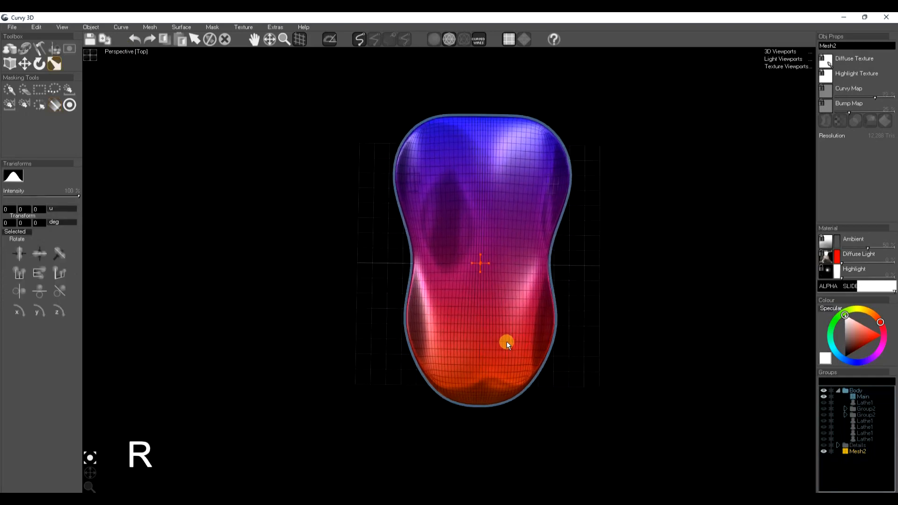
{"action": "key", "text": "space"}
{"action": "left_click_drag", "start_coordinate": [89, 473], "coordinate": [44, 420]}
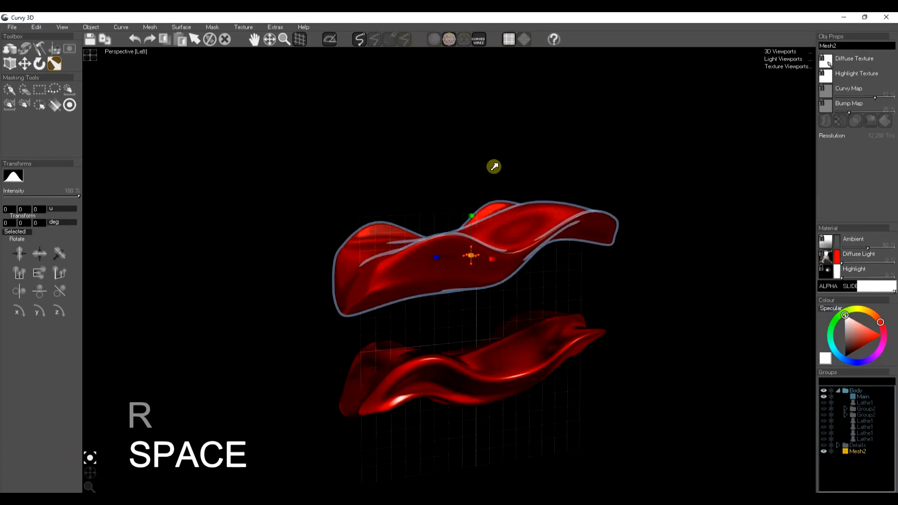
{"action": "key", "text": "space"}
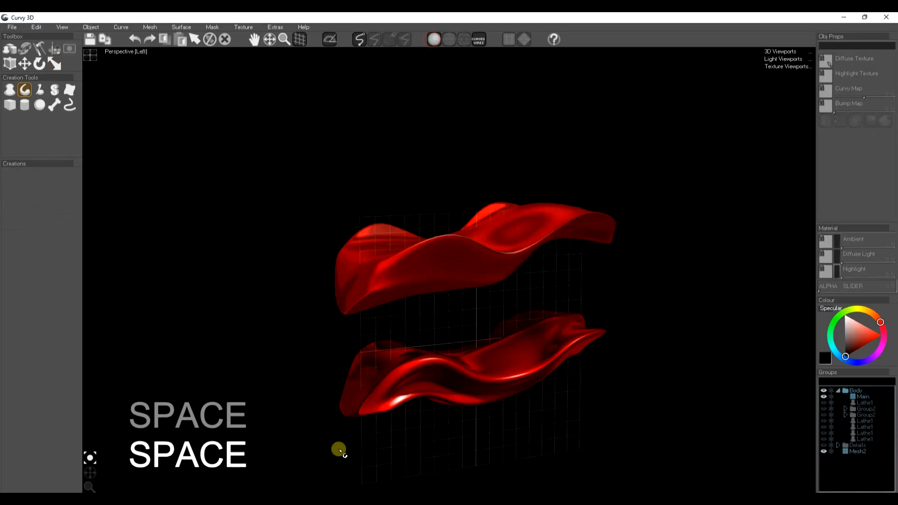
{"action": "left_click_drag", "start_coordinate": [93, 475], "coordinate": [94, 473]}
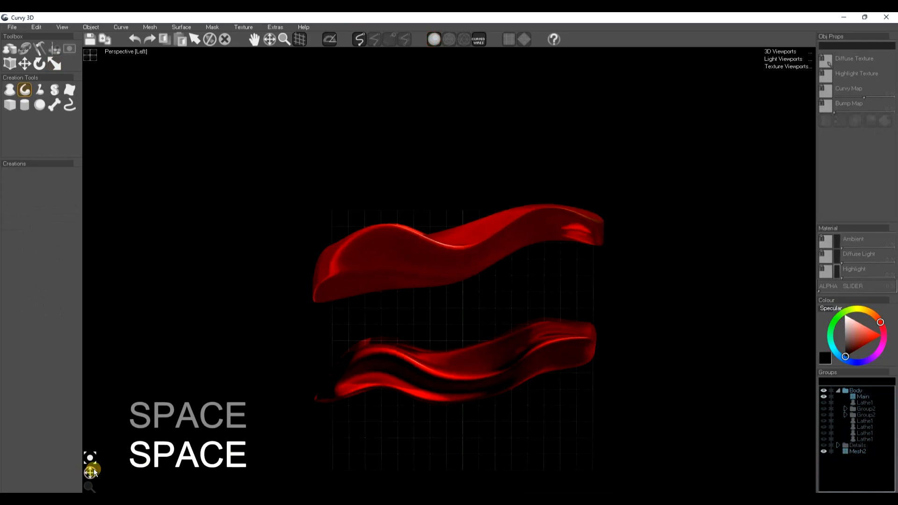
- Create a lathe dome over the rear half of the upper mesh from two opposing profile curves, and reverse the second curve
{"action": "left_click", "coordinate": [11, 90]}
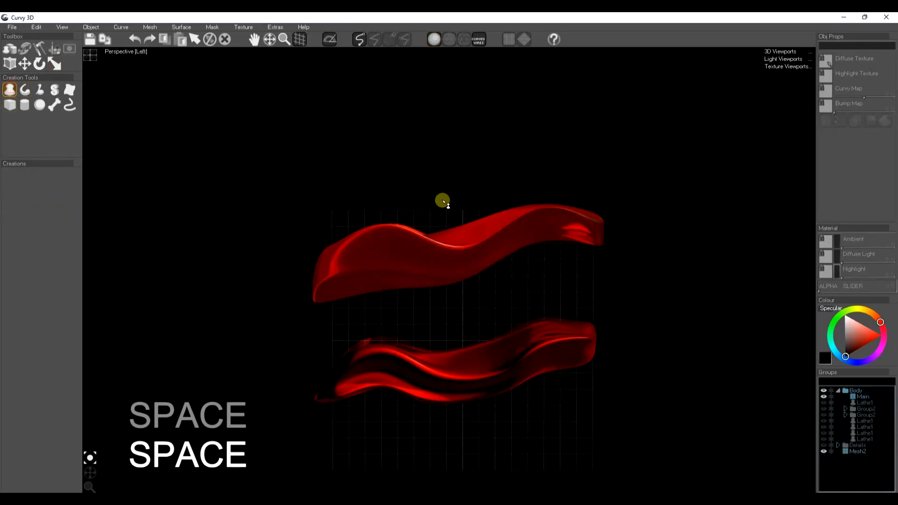
{"action": "mouse_move", "coordinate": [516, 164]}
{"action": "left_mouse_down"}
{"action": "mouse_move", "coordinate": [491, 169]}
{"action": "mouse_move", "coordinate": [439, 215]}
{"action": "mouse_move", "coordinate": [431, 241]}
{"action": "left_mouse_up"}
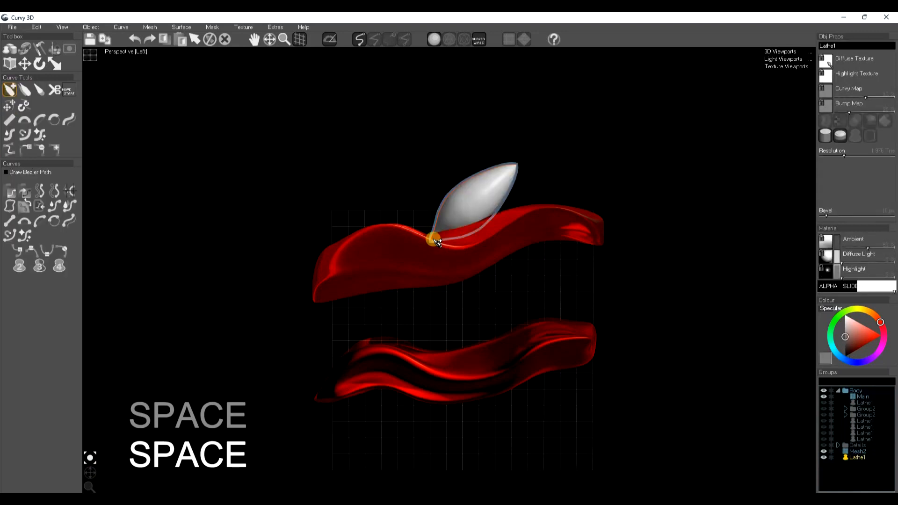
{"action": "mouse_move", "coordinate": [539, 163]}
{"action": "left_mouse_down"}
{"action": "mouse_move", "coordinate": [555, 166]}
{"action": "mouse_move", "coordinate": [588, 214]}
{"action": "left_mouse_up"}
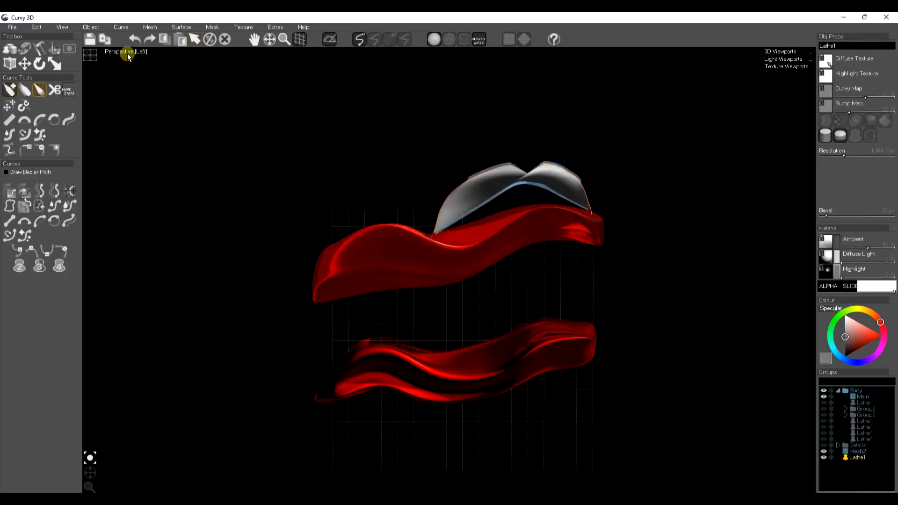
{"action": "left_click", "coordinate": [119, 27]}
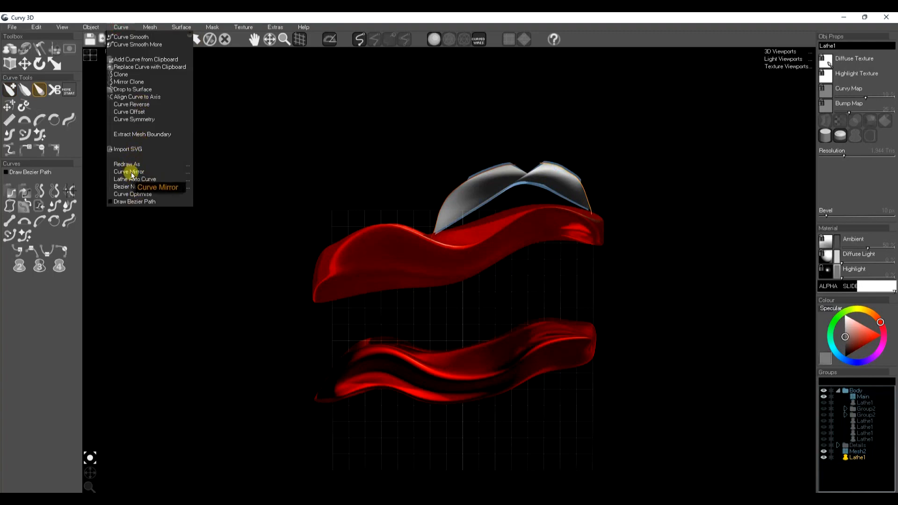
{"action": "left_click", "coordinate": [135, 104]}
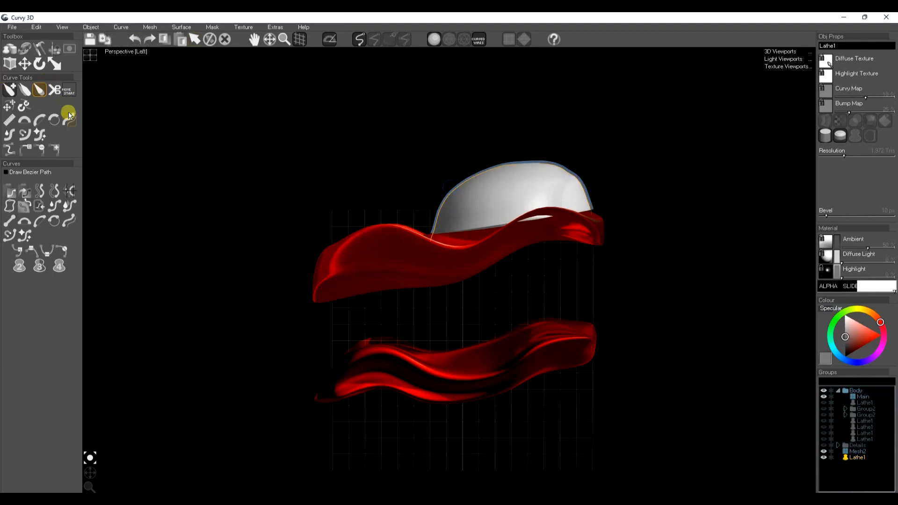
- Redraw the dome's rear profile curve as a rounder arc and move it forward slightly
{"action": "left_click", "coordinate": [55, 121]}
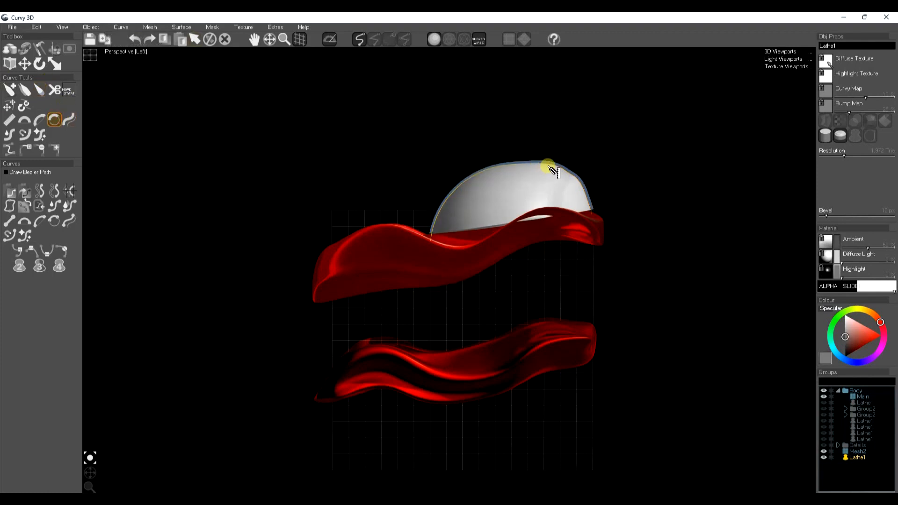
{"action": "left_click_drag", "start_coordinate": [542, 166], "coordinate": [622, 247]}
{"action": "key", "text": "w"}
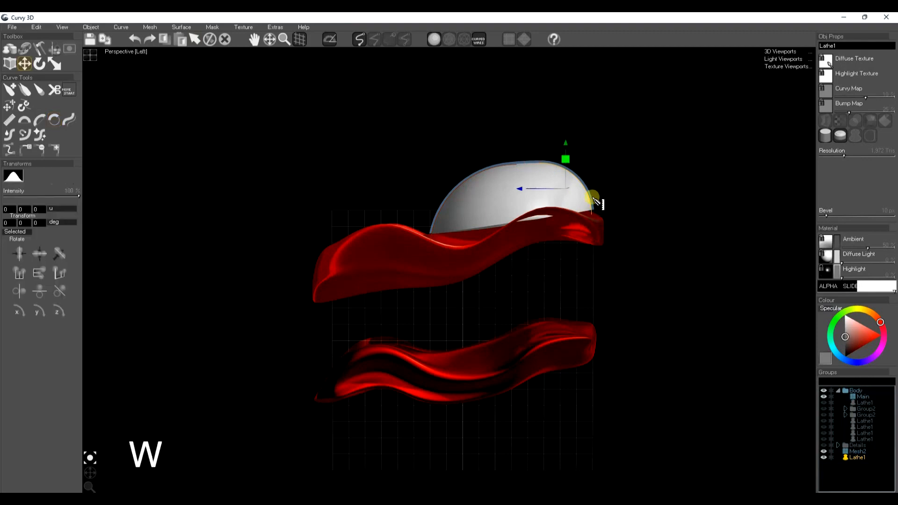
{"action": "left_click_drag", "start_coordinate": [569, 193], "coordinate": [563, 192]}
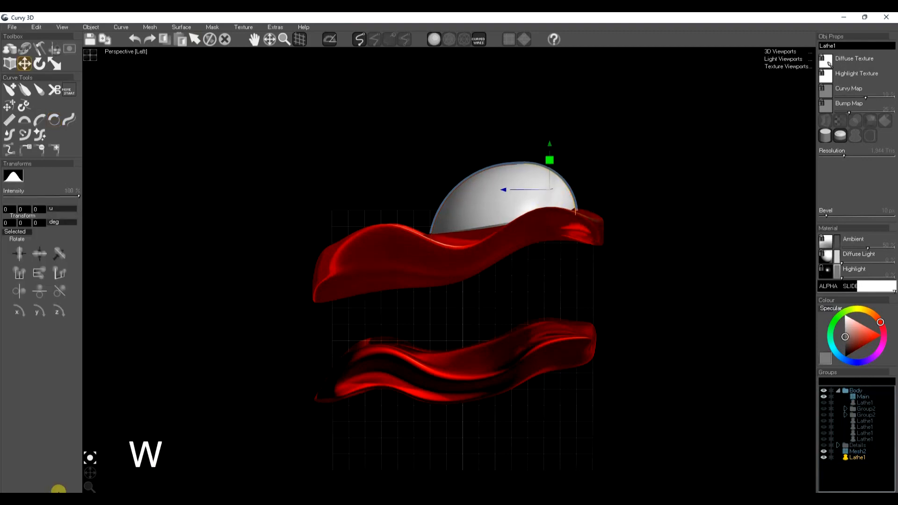
- Lathe the dome with the three-curve option and scale its side profile curve to make the dome narrower
{"action": "left_click_drag", "start_coordinate": [90, 473], "coordinate": [139, 479]}
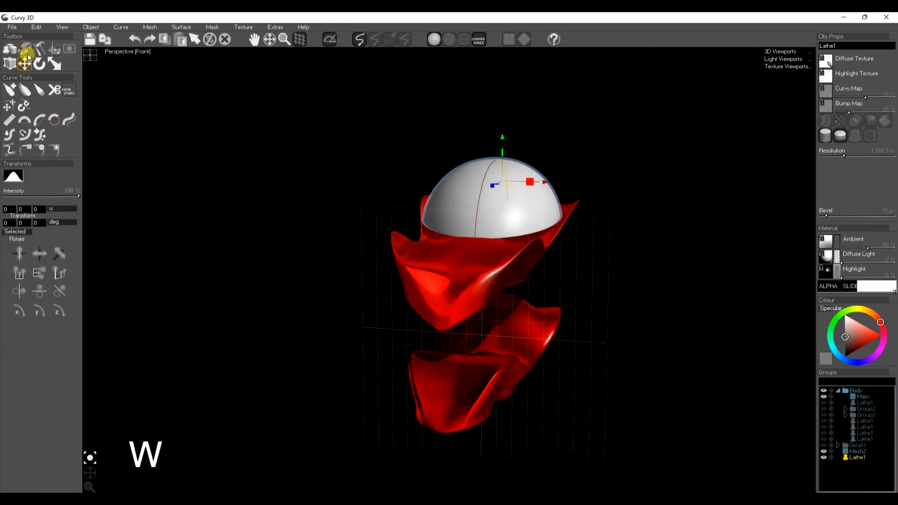
{"action": "left_click", "coordinate": [54, 120]}
{"action": "left_click", "coordinate": [38, 267]}
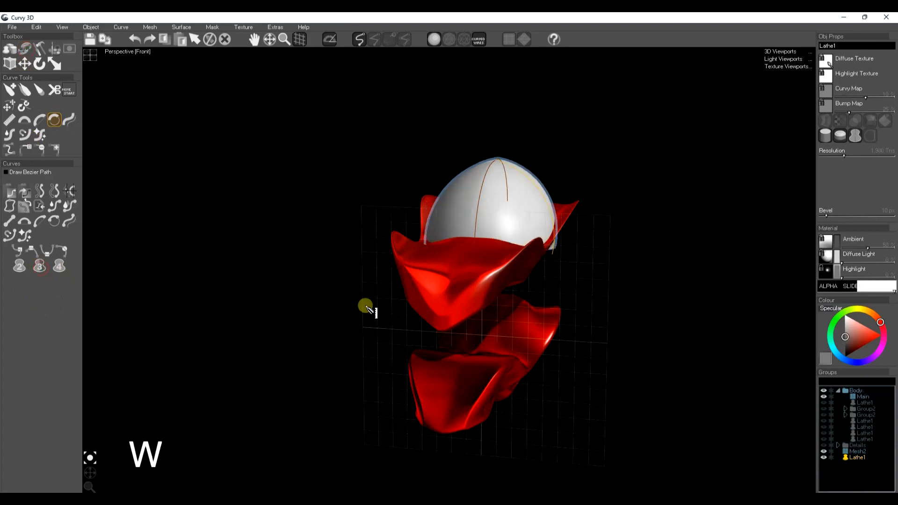
{"action": "left_click_drag", "start_coordinate": [111, 477], "coordinate": [413, 280]}
{"action": "key", "text": "r"}
{"action": "left_click_drag", "start_coordinate": [516, 176], "coordinate": [535, 216]}
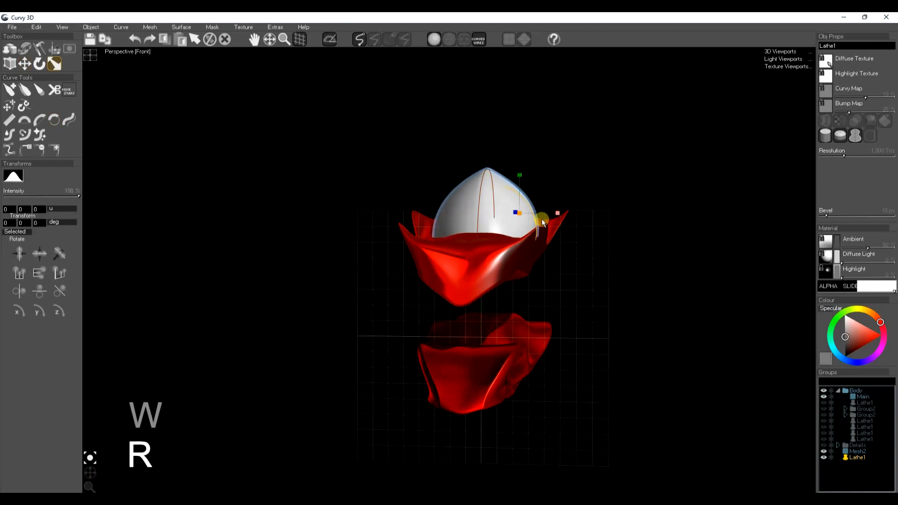
- Reposition the dome's side profile curve and rotate it to line up with the middle of the dome
{"action": "key", "text": "w"}
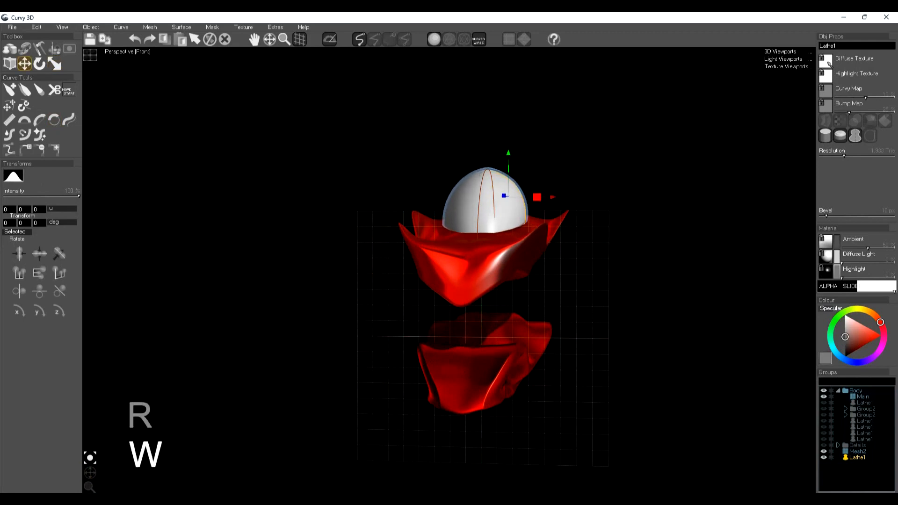
{"action": "left_click_drag", "start_coordinate": [94, 487], "coordinate": [399, 234]}
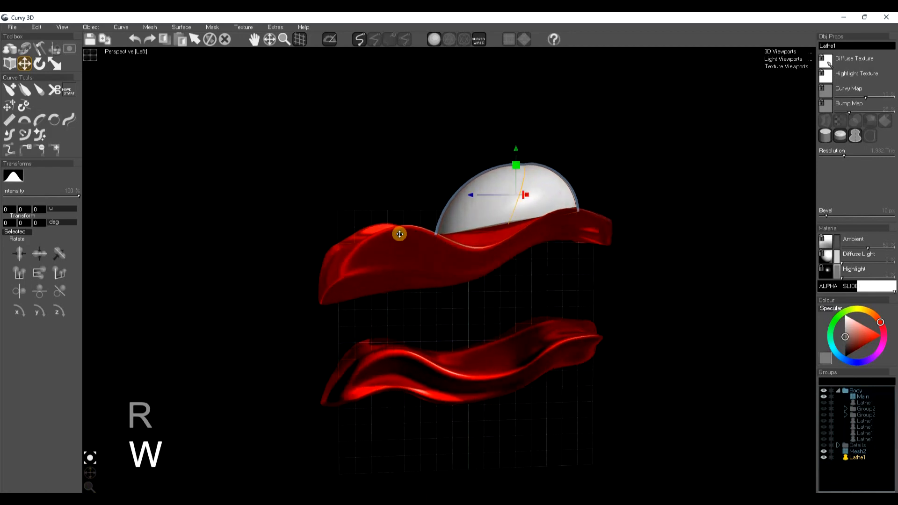
{"action": "key", "text": "e"}
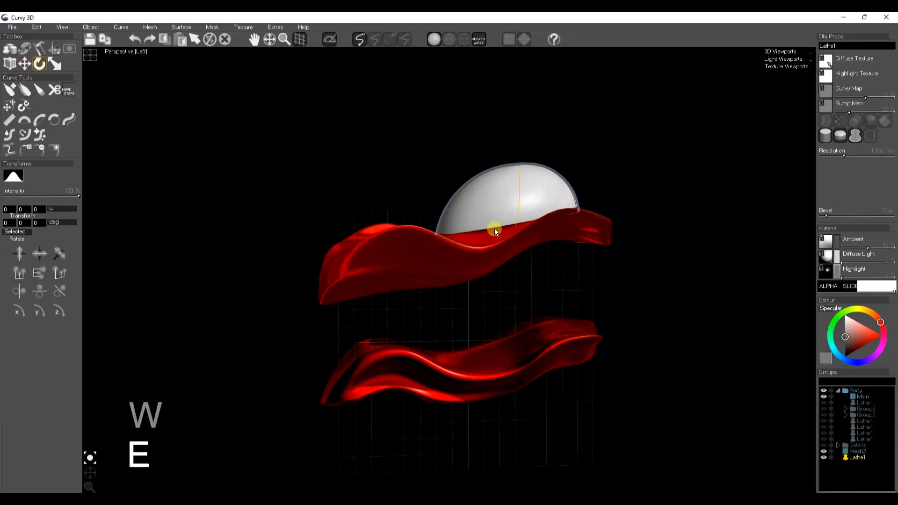
{"action": "key", "text": "w"}
{"action": "key", "text": "space"}
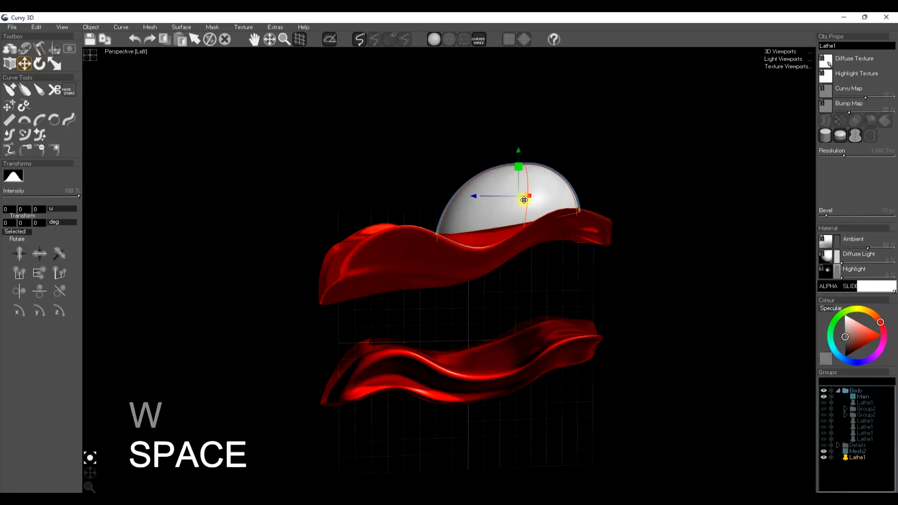
- Flatten the whole dome, tilt it along the body's slope and seat it in the dip of the upper mesh
{"action": "key", "text": "r"}
{"action": "left_click_drag", "start_coordinate": [517, 155], "coordinate": [517, 171]}
{"action": "key", "text": "w"}
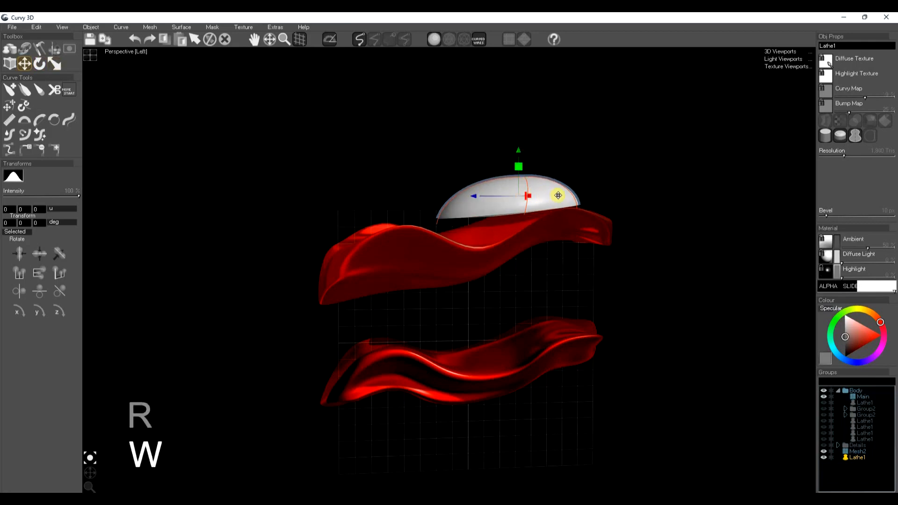
{"action": "key", "text": "e"}
{"action": "left_click_drag", "start_coordinate": [563, 192], "coordinate": [532, 220]}
{"action": "key", "text": "w"}
{"action": "key", "text": "r"}
{"action": "mouse_move", "coordinate": [514, 171]}
{"action": "left_mouse_down"}
{"action": "mouse_move", "coordinate": [515, 157]}
{"action": "mouse_move", "coordinate": [522, 186]}
{"action": "left_mouse_up"}
{"action": "key", "text": "w"}
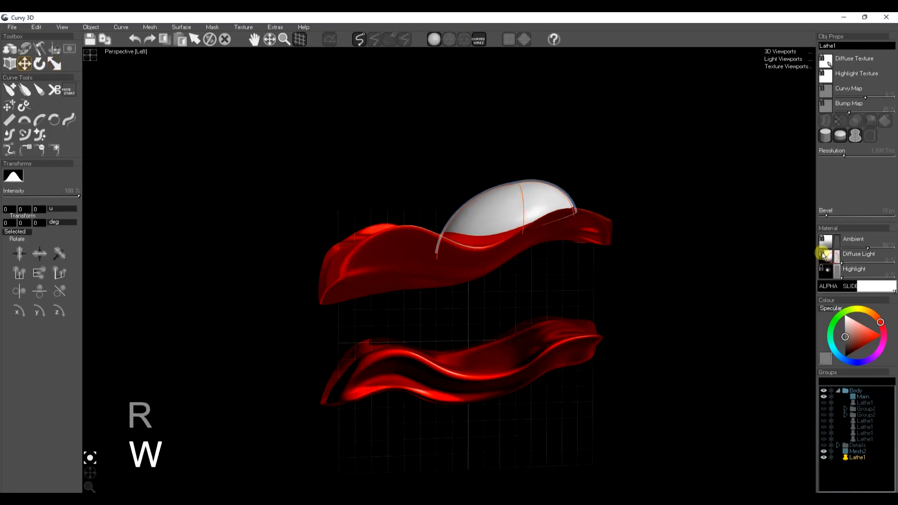
- Give the dome the grey reflective diffuse light map, and set the ambient colour of the dome and upper mesh to black
{"action": "left_click", "coordinate": [824, 255]}
{"action": "left_click", "coordinate": [831, 301]}
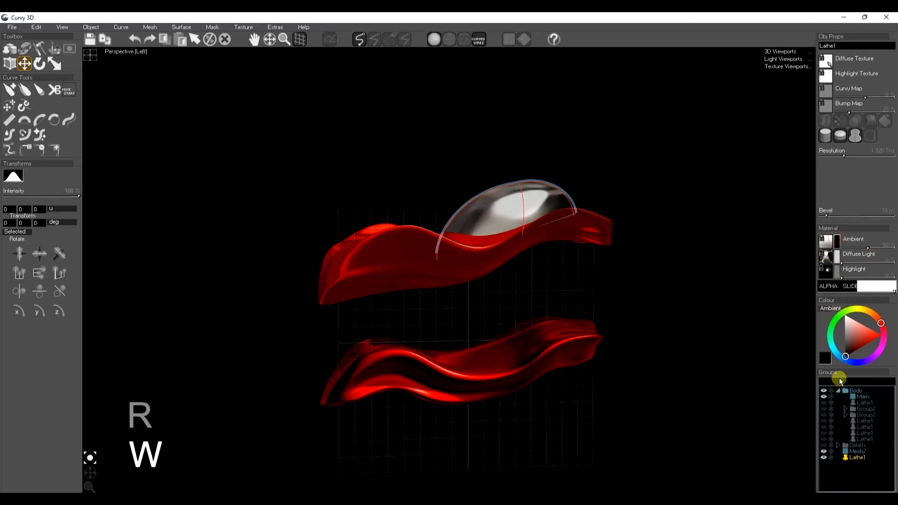
{"action": "left_click", "coordinate": [394, 252]}
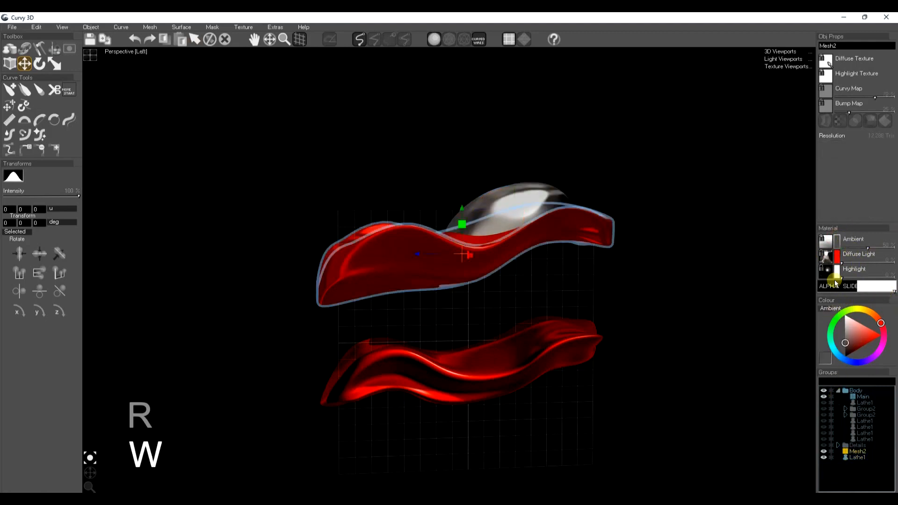
{"action": "left_click", "coordinate": [845, 356]}
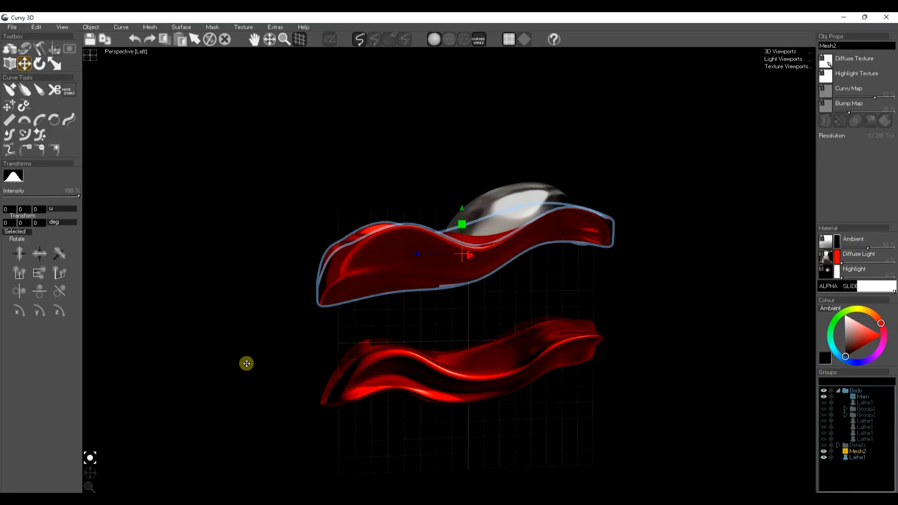
{"action": "left_click_drag", "start_coordinate": [88, 476], "coordinate": [106, 478]}
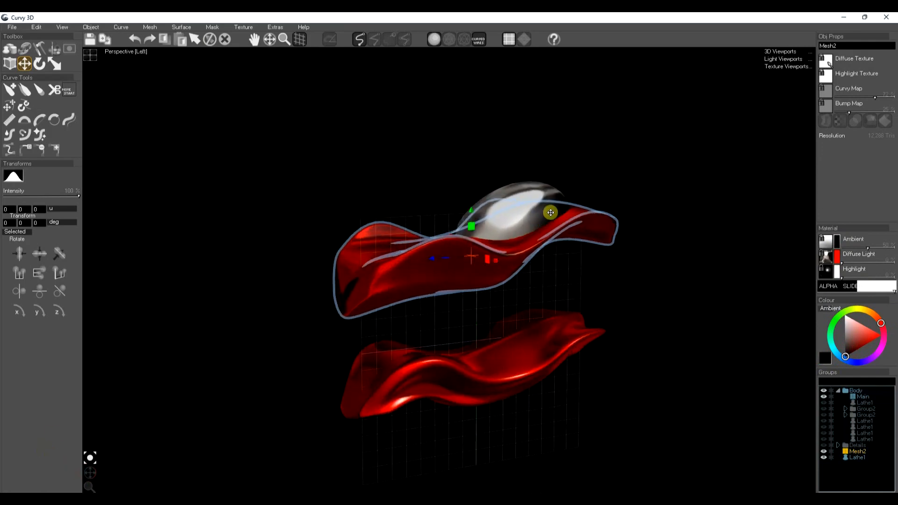
- Duplicate the reflective dome and move the copy forward over the nose of the upper mesh using the four-view layout
{"action": "key", "text": "space"}
{"action": "left_click", "coordinate": [537, 190]}
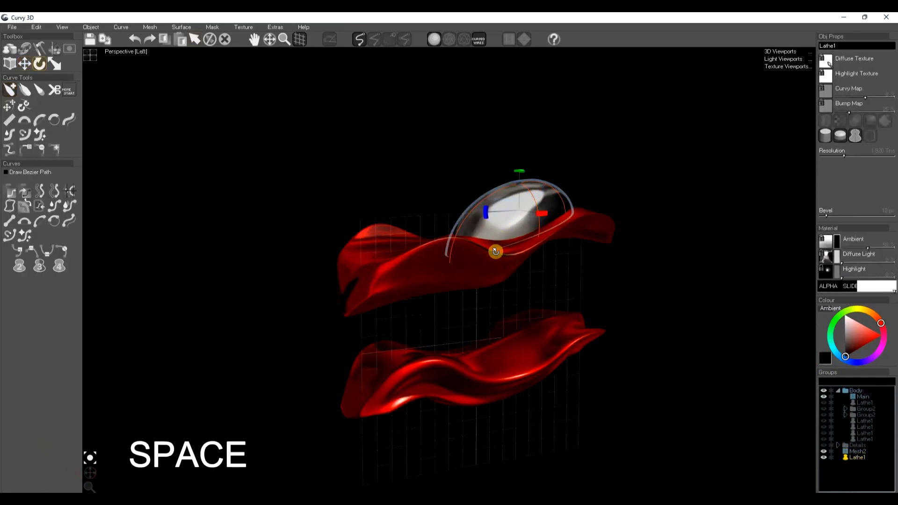
{"action": "key", "text": "ctrl+d"}
{"action": "left_click_drag", "start_coordinate": [92, 462], "coordinate": [89, 472]}
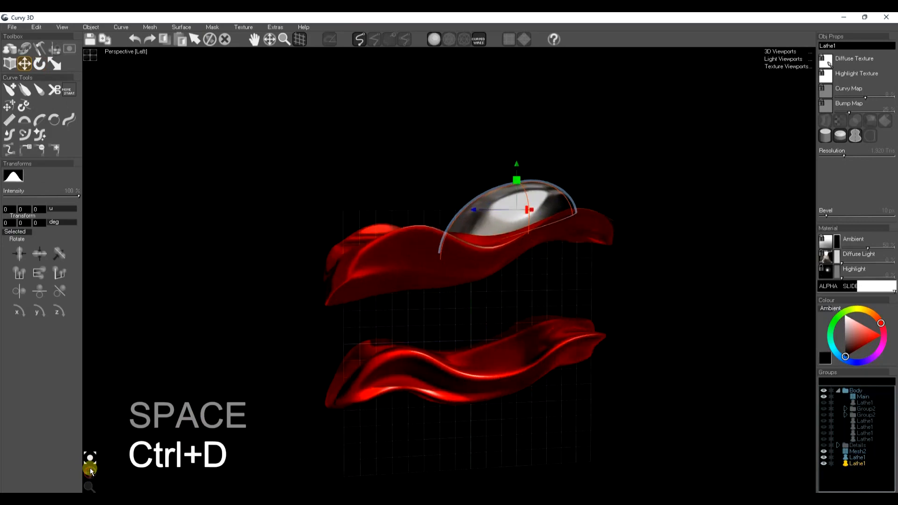
{"action": "left_click", "coordinate": [118, 51]}
{"action": "left_click", "coordinate": [92, 55]}
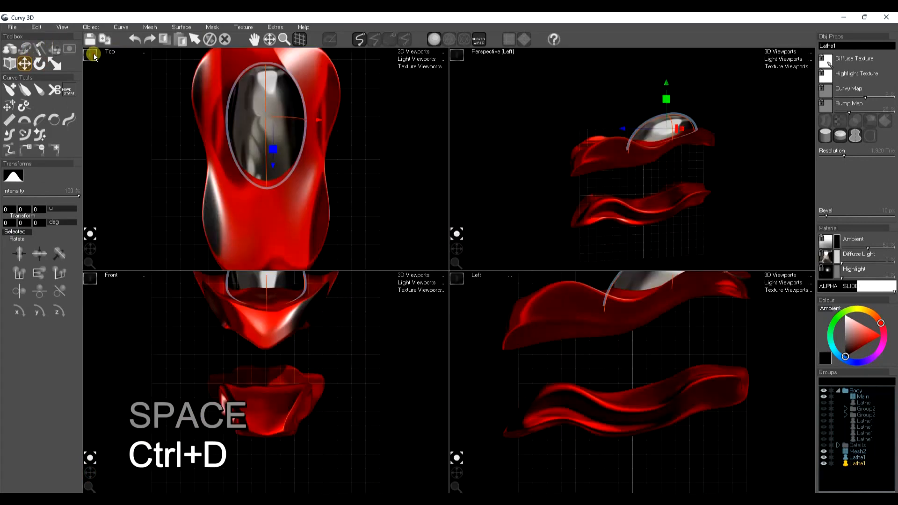
{"action": "middle_click_drag", "start_coordinate": [313, 340], "coordinate": [302, 427]}
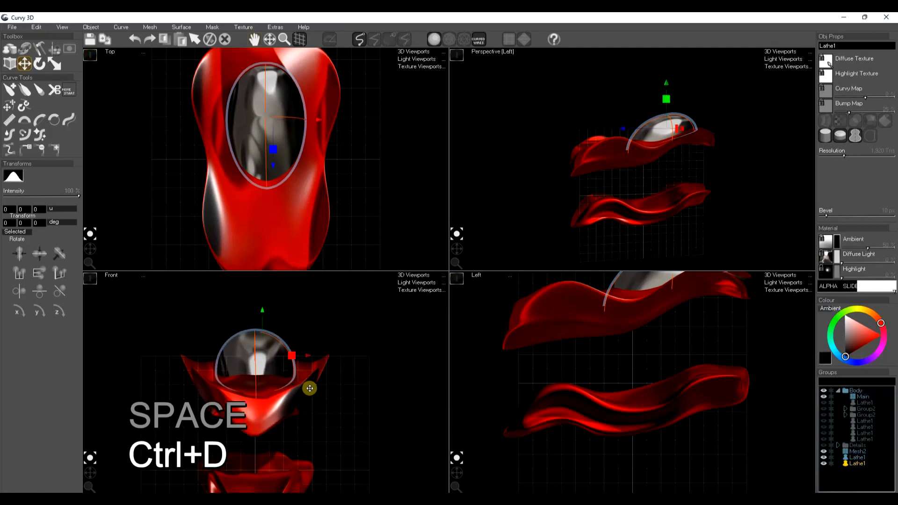
{"action": "left_click_drag", "start_coordinate": [670, 317], "coordinate": [541, 346]}
- Scale the dome copy's width down to a thin vertical fin centred on the nose
{"action": "key", "text": "r"}
{"action": "left_click_drag", "start_coordinate": [310, 393], "coordinate": [274, 413]}
{"action": "key", "text": "w"}
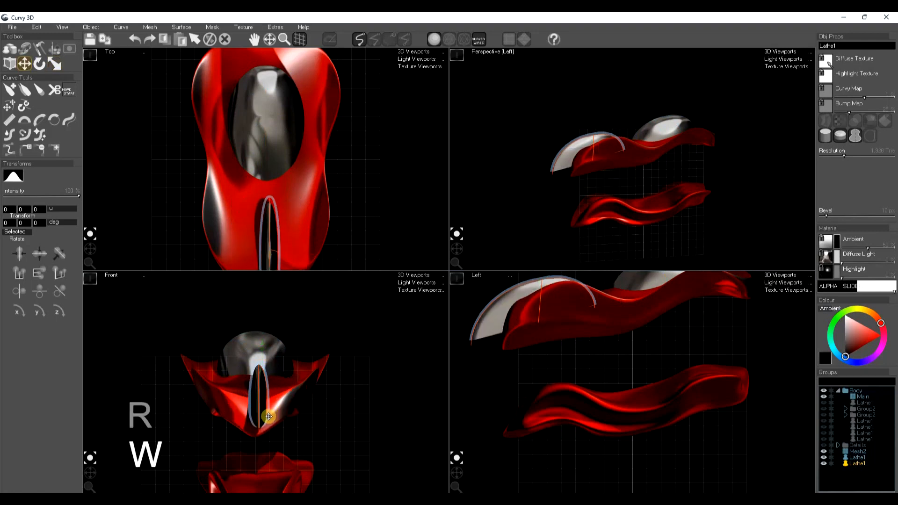
- Shrink the fin and rotate and move it to follow the curve of the body's nose
{"action": "key", "text": "e"}
{"action": "left_click_drag", "start_coordinate": [537, 322], "coordinate": [557, 307]}
{"action": "key", "text": "r"}
{"action": "key", "text": "w"}
{"action": "key", "text": "e"}
{"action": "key", "text": "w"}
{"action": "key", "text": "e"}
{"action": "key", "text": "w"}
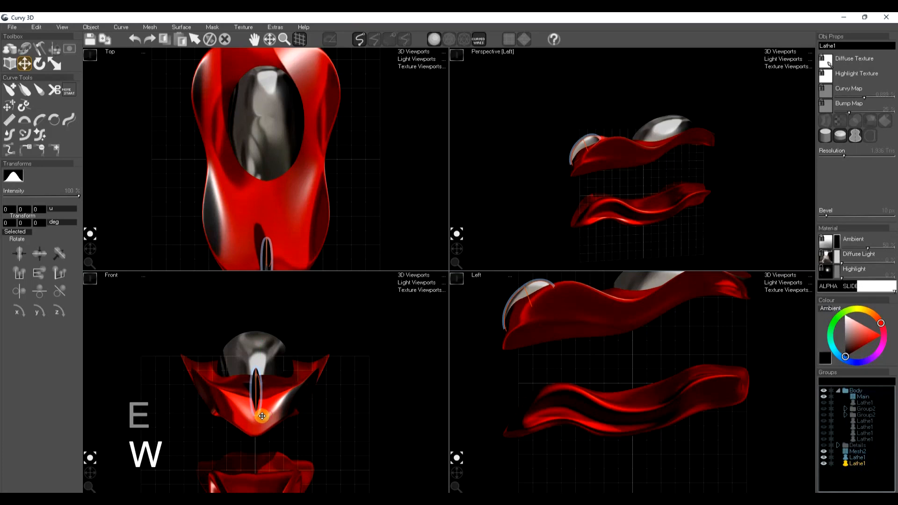
- Duplicate the nose fin to one side and mirror that copy to the other side, making a row of three fins
{"action": "key", "text": "ctrl+d"}
{"action": "left_click_drag", "start_coordinate": [266, 415], "coordinate": [282, 415]}
{"action": "key", "text": "e"}
{"action": "key", "text": "ctrl+c"}
{"action": "key", "text": "ctrl+l"}
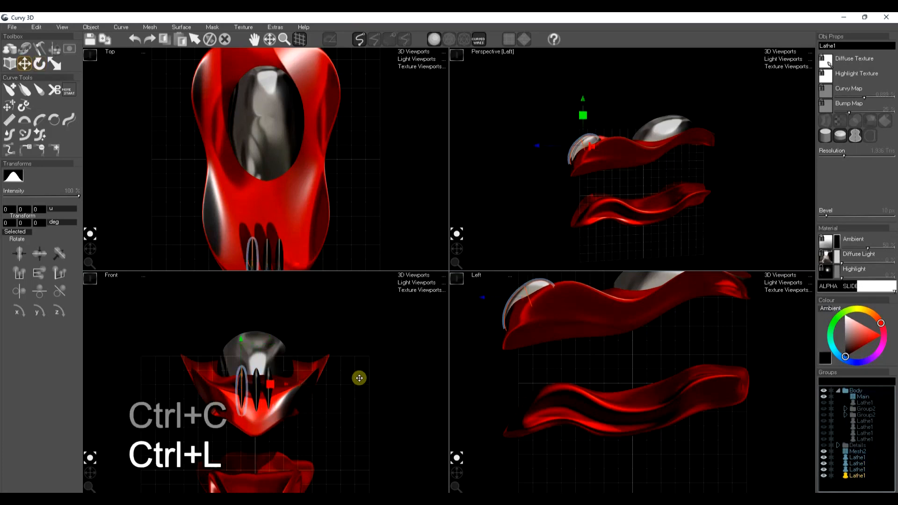
{"action": "left_click_drag", "start_coordinate": [457, 243], "coordinate": [460, 244]}
{"action": "scroll", "coordinate": [656, 162], "scroll_direction": "up", "scroll_amount": 3}
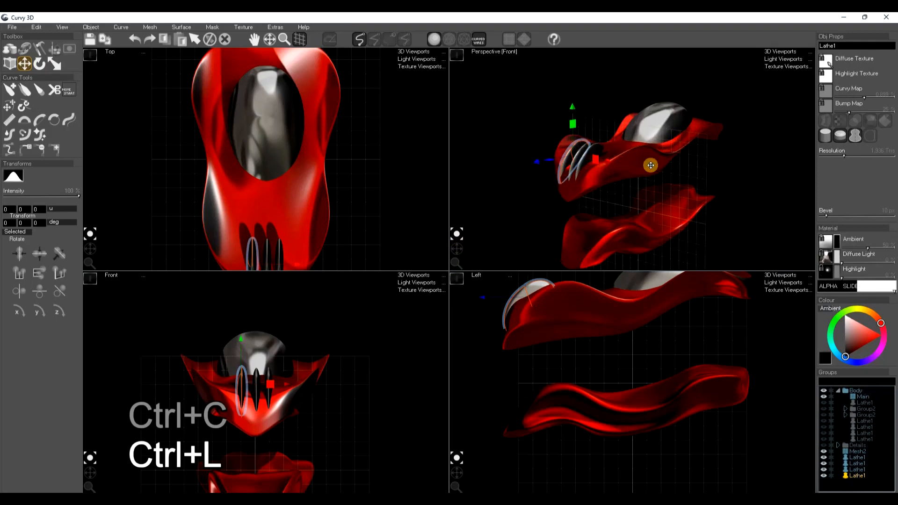
- Move the middle nose fin slightly forward and down so it sits ahead of the two outer fins
{"action": "key", "text": "space"}
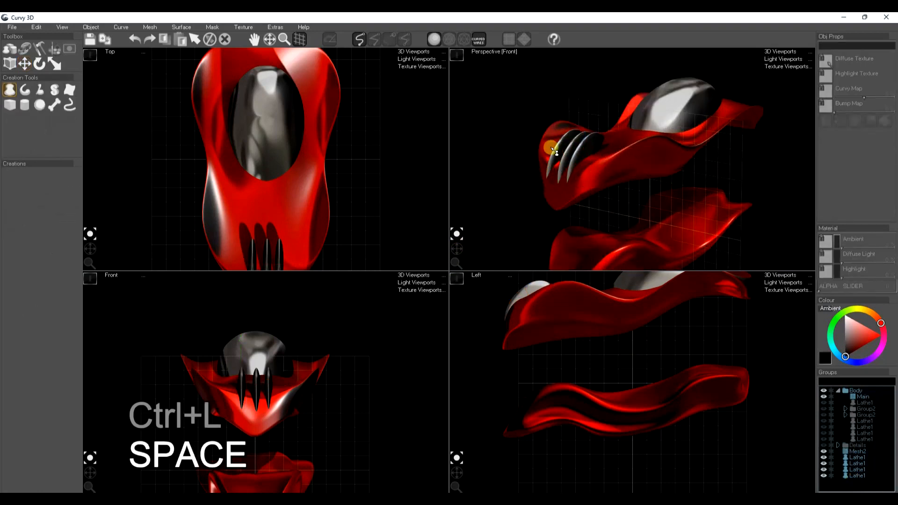
{"action": "left_click", "coordinate": [562, 174]}
{"action": "key", "text": "w"}
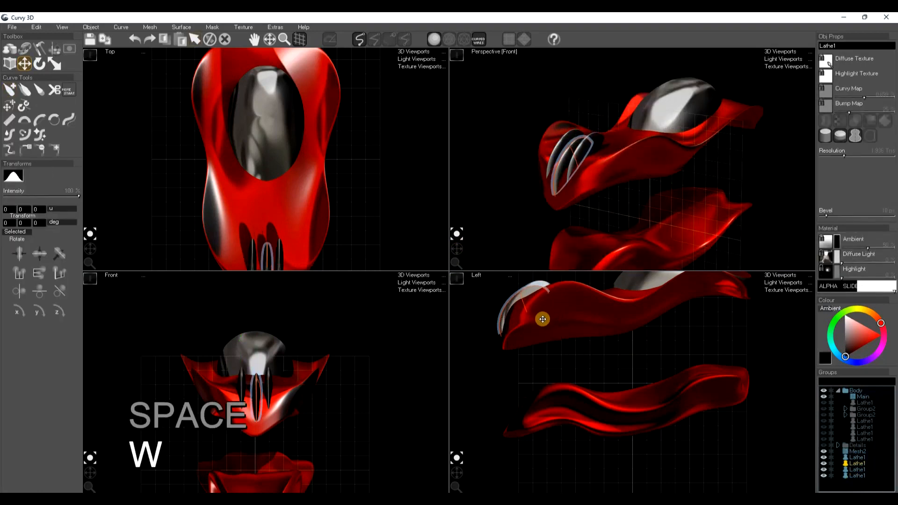
{"action": "key", "text": "e"}
{"action": "key", "text": "w"}
{"action": "key", "text": "space"}
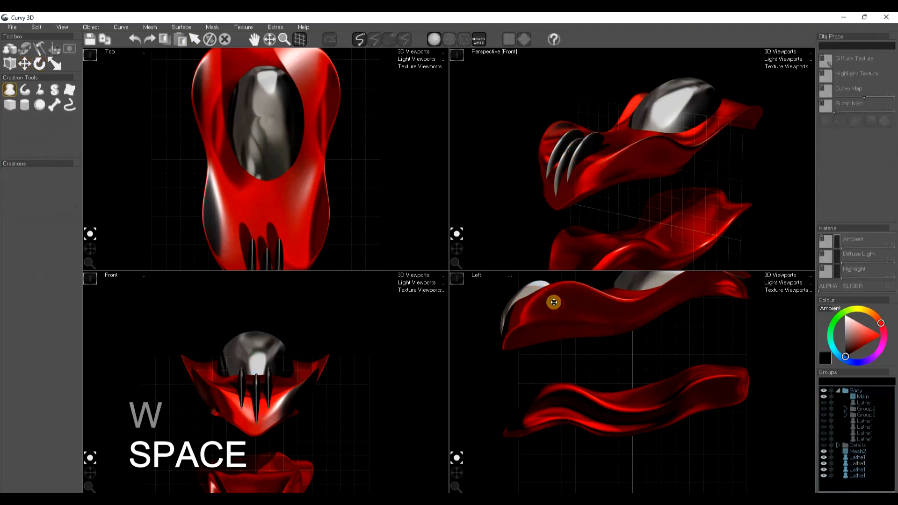
{"action": "left_click", "coordinate": [587, 160]}
{"action": "key", "text": "ctrl+c"}
{"action": "key", "text": "space"}
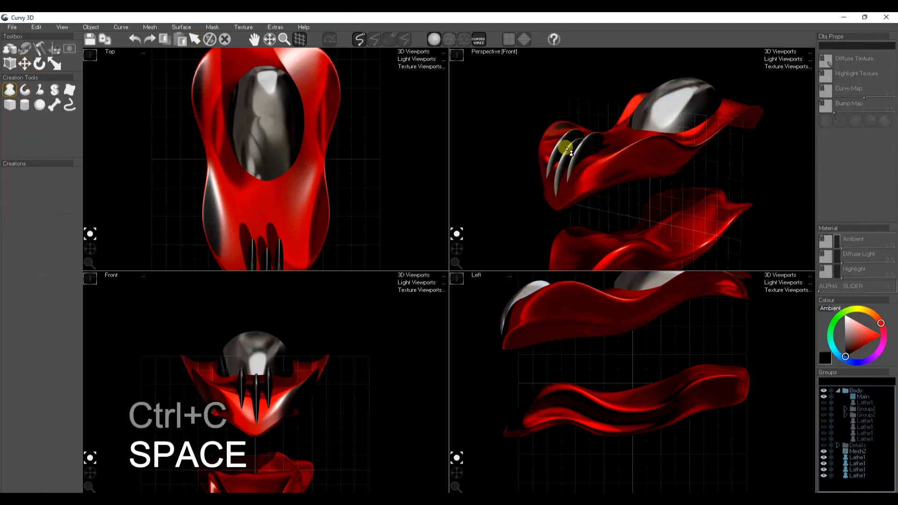
{"action": "left_click", "coordinate": [567, 150]}
{"action": "key", "text": "ctrl+d"}
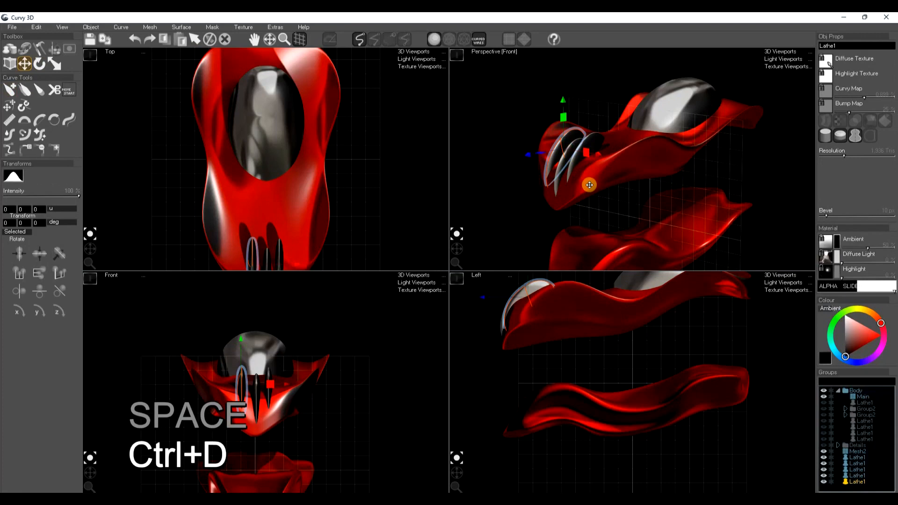
{"action": "key", "text": "Delete"}
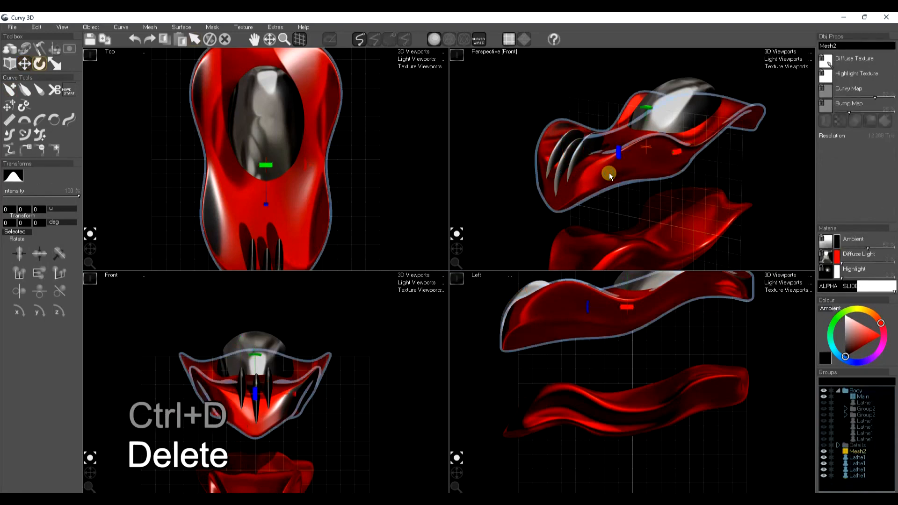
- Copy the upper red body's material and paste it onto the left outer nose fin
{"action": "key", "text": "ctrl+c"}
{"action": "key", "text": "space"}
{"action": "left_click", "coordinate": [567, 156]}
{"action": "left_click", "coordinate": [568, 157]}
{"action": "key", "text": "ctrl+f"}
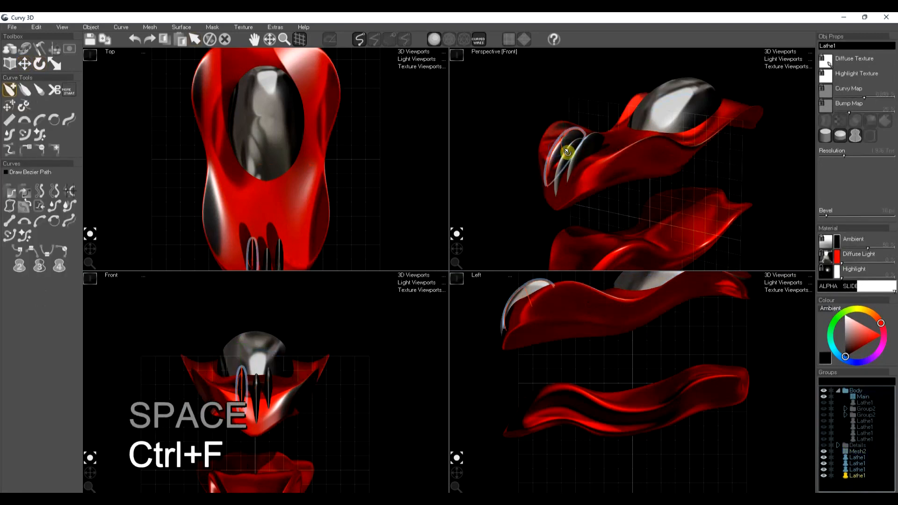
- Copy from the upper body again and paste both its material and its object properties onto the left outer fin
{"action": "key", "text": "space"}
{"action": "left_click", "coordinate": [606, 171]}
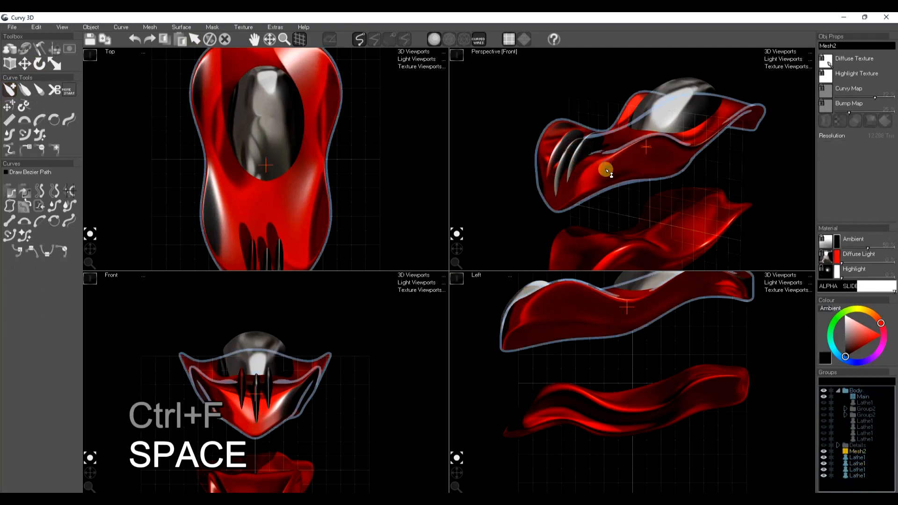
{"action": "key", "text": "ctrl+c"}
{"action": "left_click", "coordinate": [561, 150]}
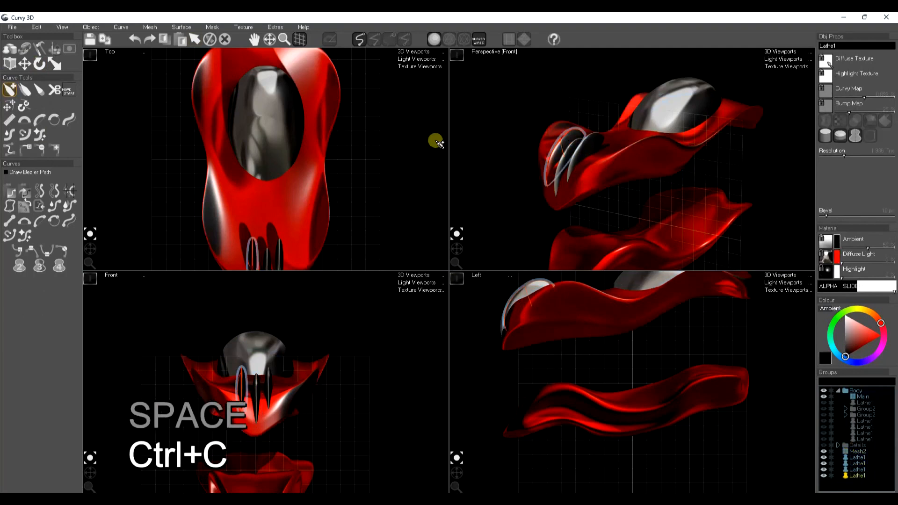
{"action": "left_click", "coordinate": [91, 27]}
{"action": "left_click", "coordinate": [106, 44]}
{"action": "left_click", "coordinate": [91, 26]}
{"action": "left_click", "coordinate": [107, 39]}
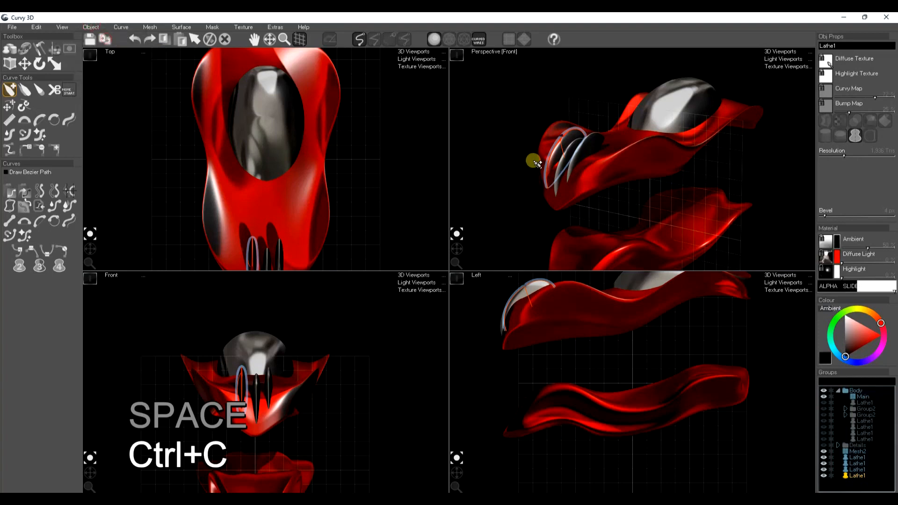
- Move the left outer nose fin slightly outward from the middle fin
{"action": "key", "text": "space"}
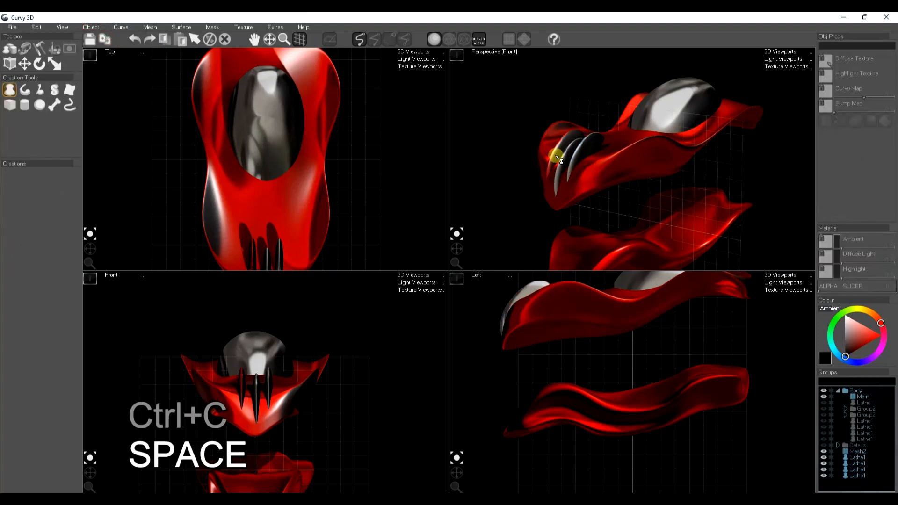
{"action": "left_click", "coordinate": [557, 156]}
{"action": "scroll", "coordinate": [554, 154], "scroll_direction": "up", "scroll_amount": 3}
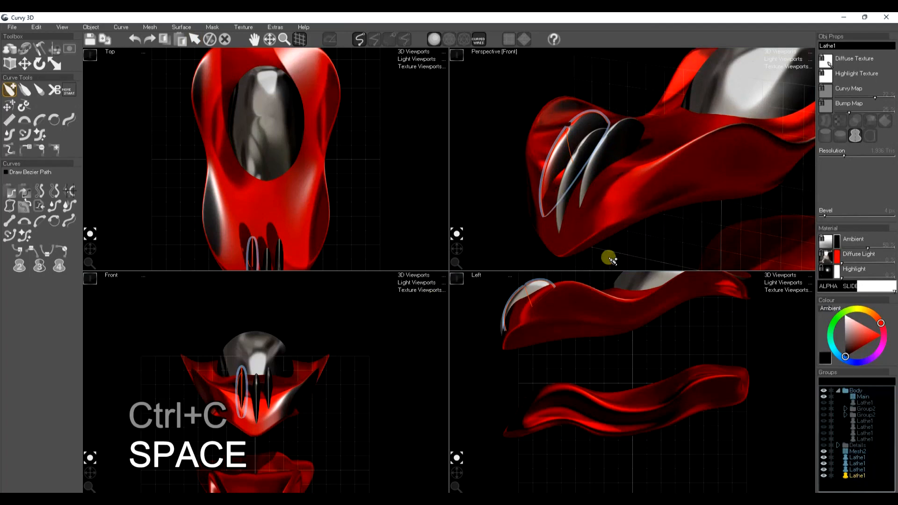
{"action": "key", "text": "w"}
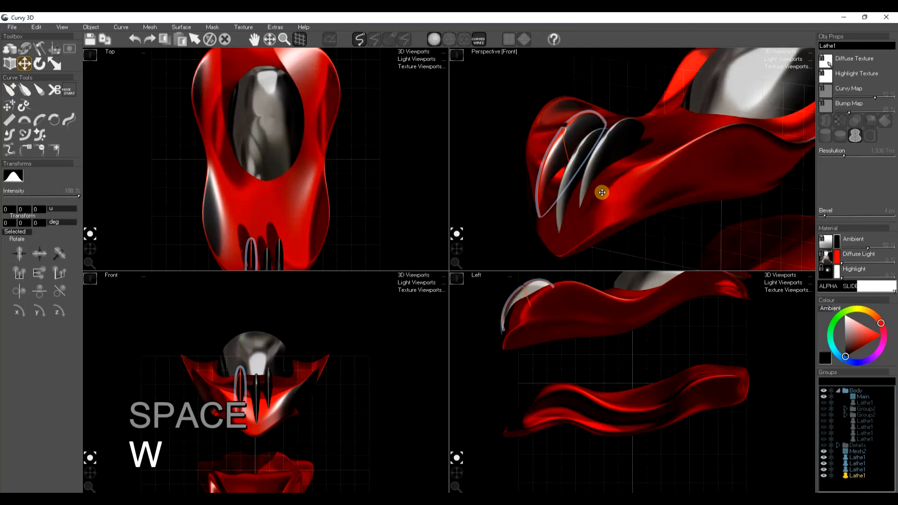
{"action": "key", "text": "space"}
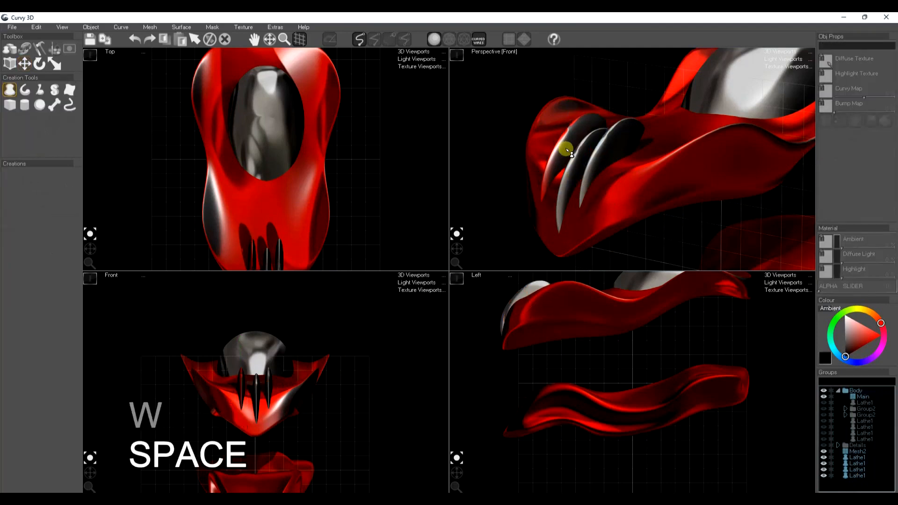
{"action": "left_click_drag", "start_coordinate": [458, 245], "coordinate": [469, 233]}
{"action": "left_click", "coordinate": [592, 198]}
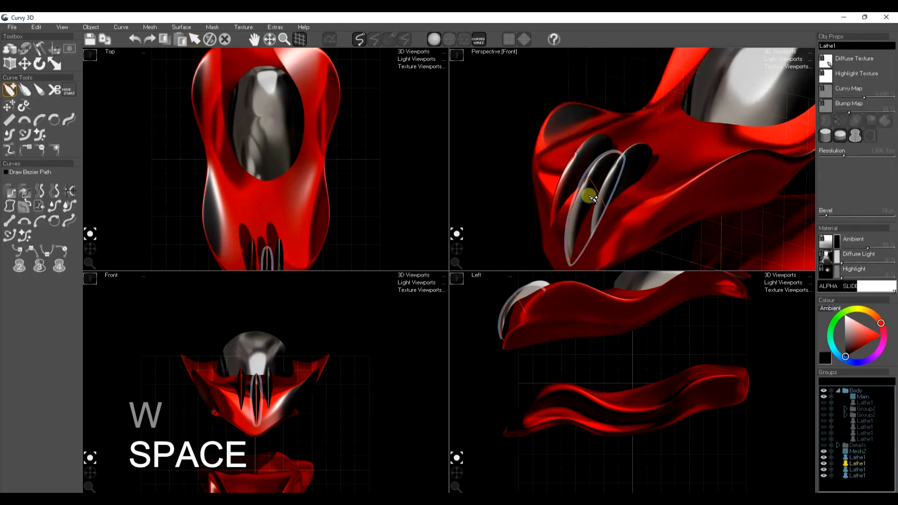
{"action": "key", "text": "ctrl+d"}
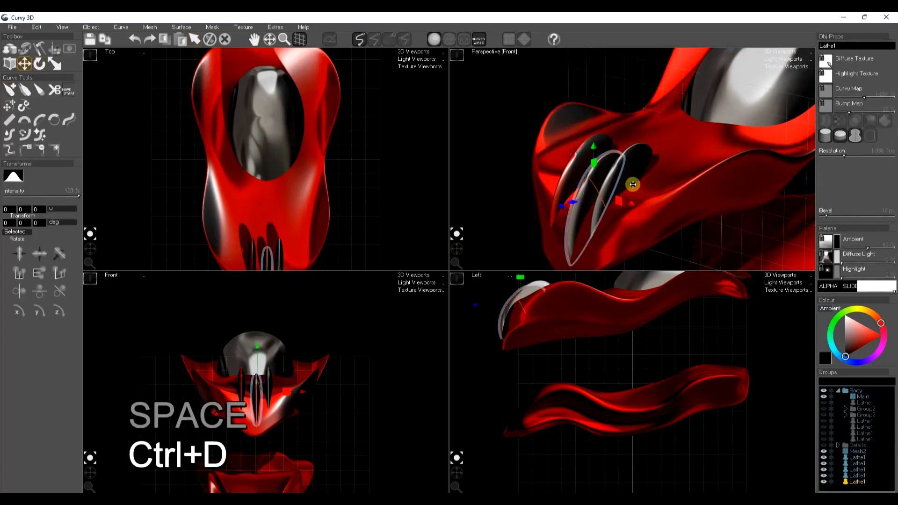
{"action": "key", "text": "Delete"}
- Try to paste the copied object properties and material onto the middle nose fin
{"action": "left_click", "coordinate": [590, 191]}
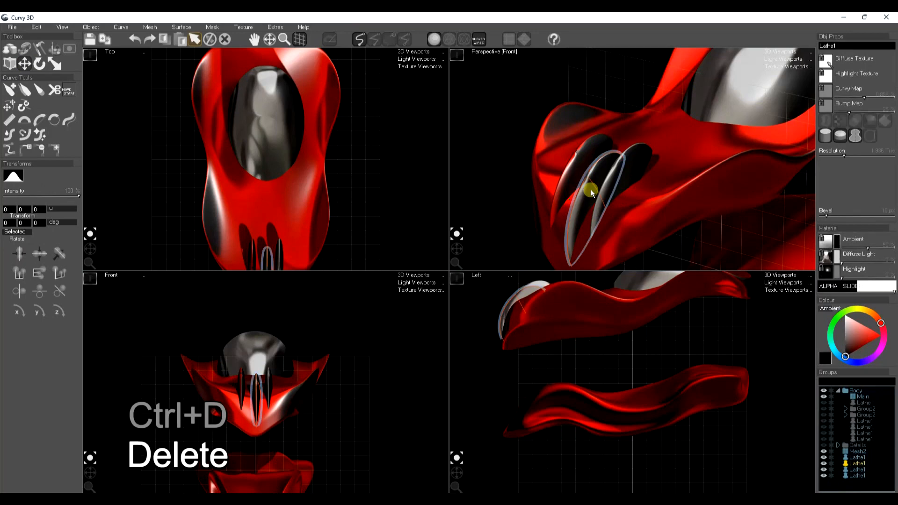
{"action": "left_click", "coordinate": [91, 29]}
{"action": "left_click", "coordinate": [107, 36]}
{"action": "left_click", "coordinate": [87, 28]}
{"action": "left_click", "coordinate": [104, 44]}
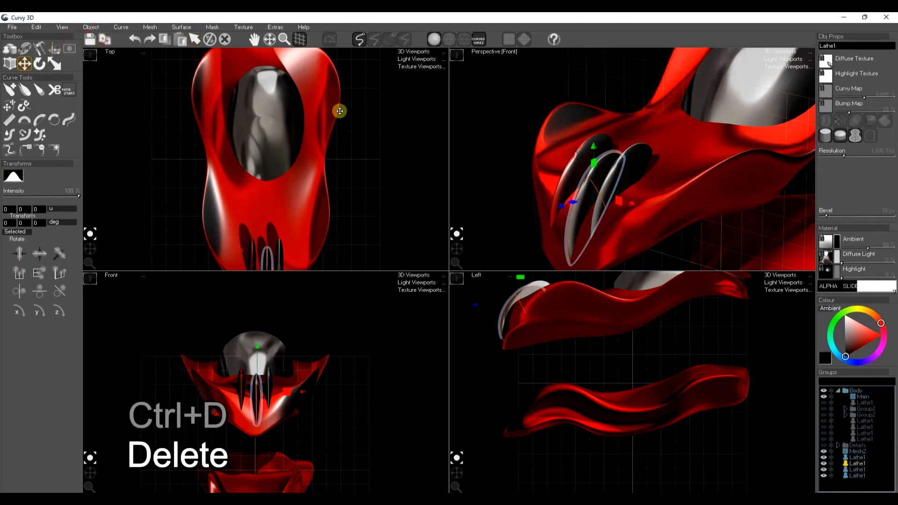
- Copy the red body's material and paste it onto the middle nose fin
{"action": "key", "text": "space"}
{"action": "key", "text": "ctrl+c"}
{"action": "key", "text": "space"}
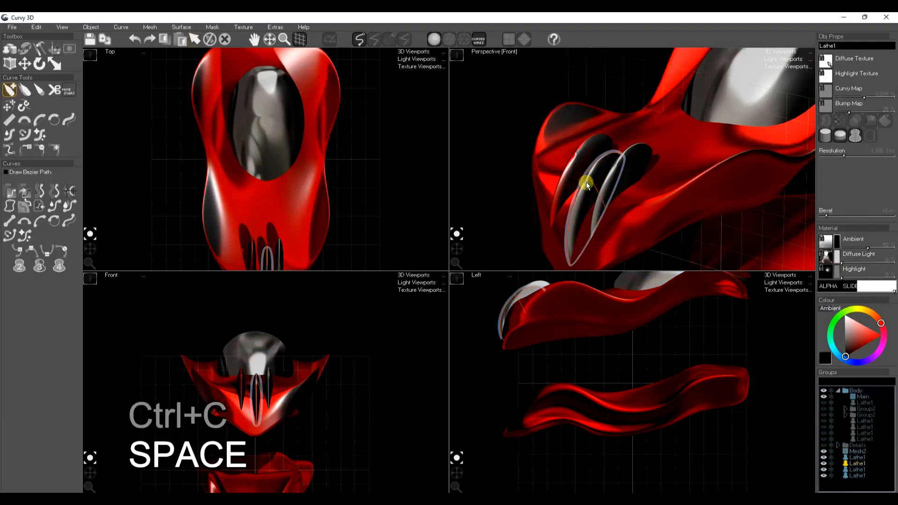
{"action": "left_click", "coordinate": [87, 27]}
{"action": "left_click", "coordinate": [94, 36]}
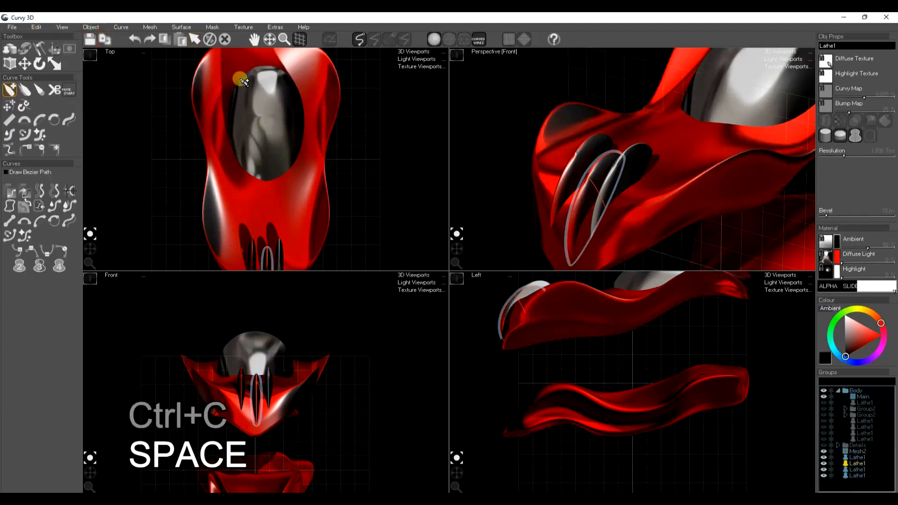
- Paste the copied red body material onto the right outer nose fin and deselect it
{"action": "key", "text": "space"}
{"action": "left_click", "coordinate": [638, 176]}
{"action": "left_click", "coordinate": [88, 28]}
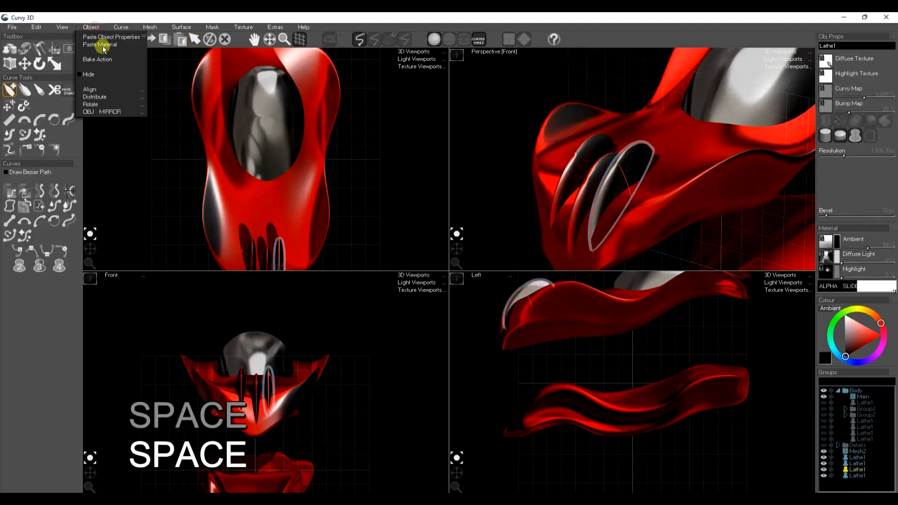
{"action": "left_click", "coordinate": [96, 37]}
{"action": "key", "text": "space"}
- Hide the upper demonstration mesh with its dome and fins, and show every part of the original Body group
{"action": "scroll", "coordinate": [614, 191], "scroll_direction": "down", "scroll_amount": 2}
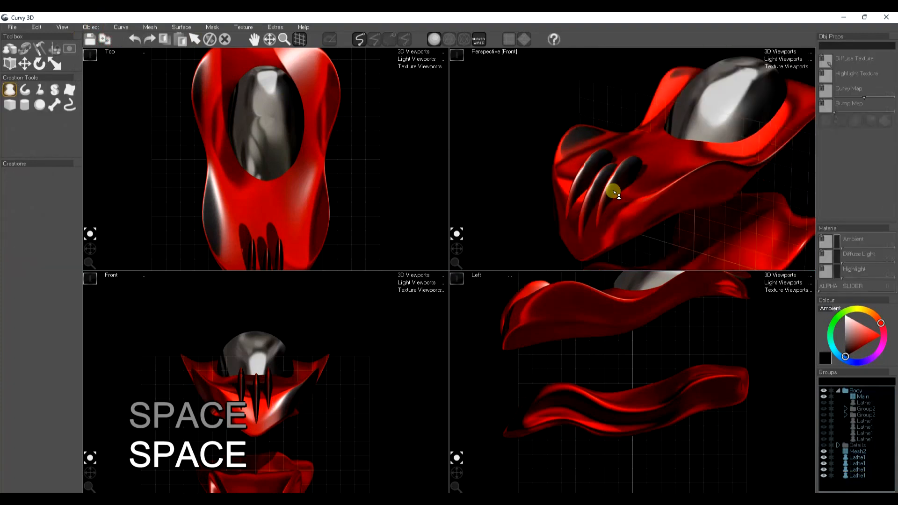
{"action": "mouse_move", "coordinate": [446, 245]}
{"action": "right_mouse_down"}
{"action": "mouse_move", "coordinate": [485, 258]}
{"action": "mouse_move", "coordinate": [519, 253]}
{"action": "mouse_move", "coordinate": [533, 237]}
{"action": "mouse_move", "coordinate": [416, 252]}
{"action": "mouse_move", "coordinate": [434, 250]}
{"action": "right_mouse_up"}
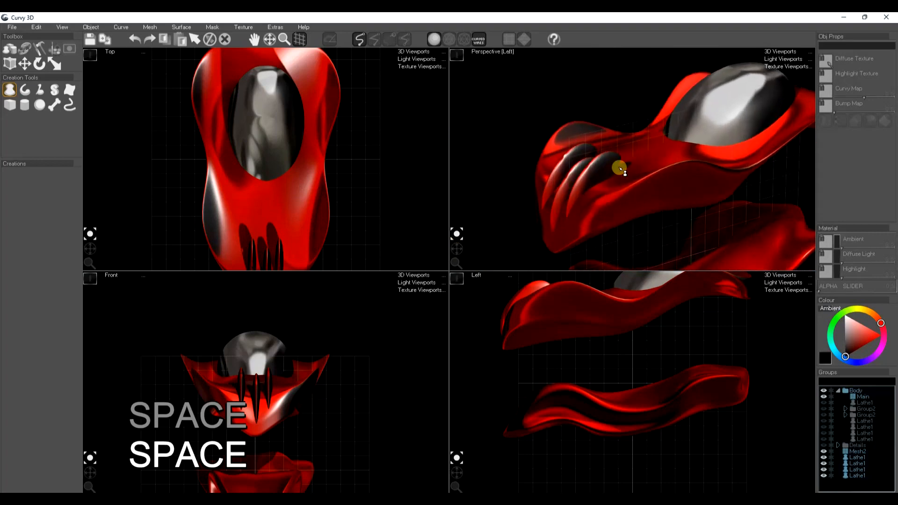
{"action": "scroll", "coordinate": [620, 169], "scroll_direction": "down", "scroll_amount": 3}
{"action": "middle_click_drag", "start_coordinate": [666, 215], "coordinate": [633, 201]}
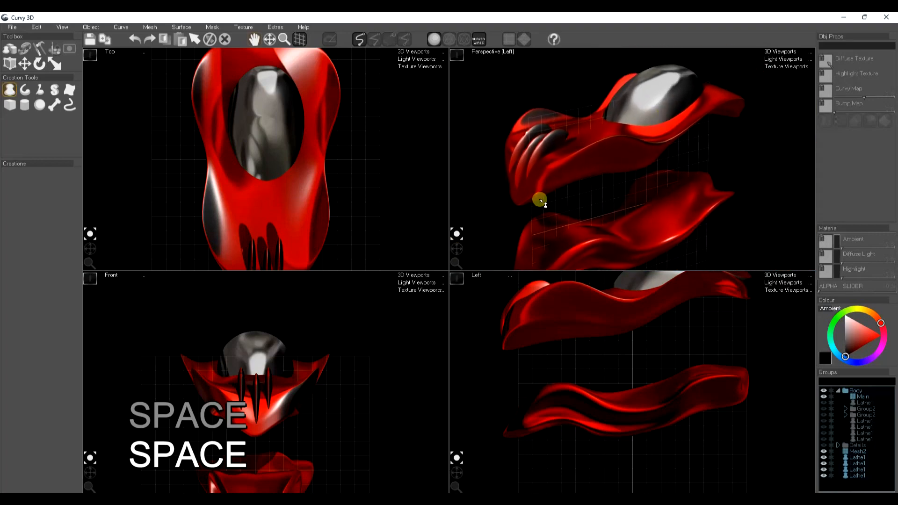
{"action": "left_click", "coordinate": [825, 451]}
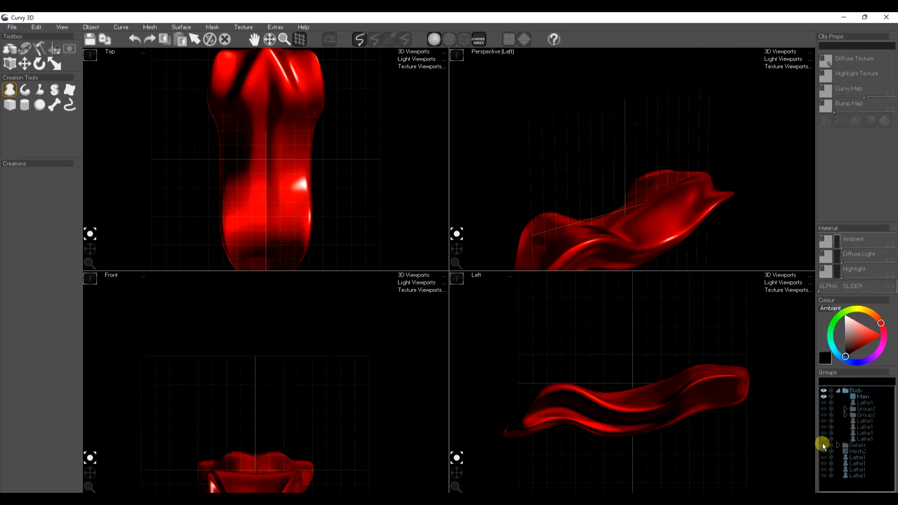
{"action": "left_click", "coordinate": [825, 391]}
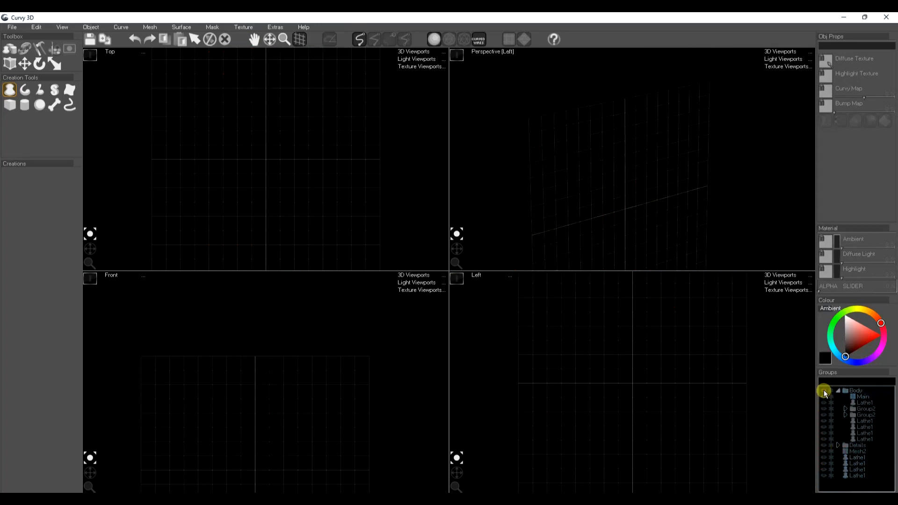
{"action": "left_click", "coordinate": [823, 391]}
{"action": "middle_click_drag", "start_coordinate": [696, 218], "coordinate": [702, 159]}
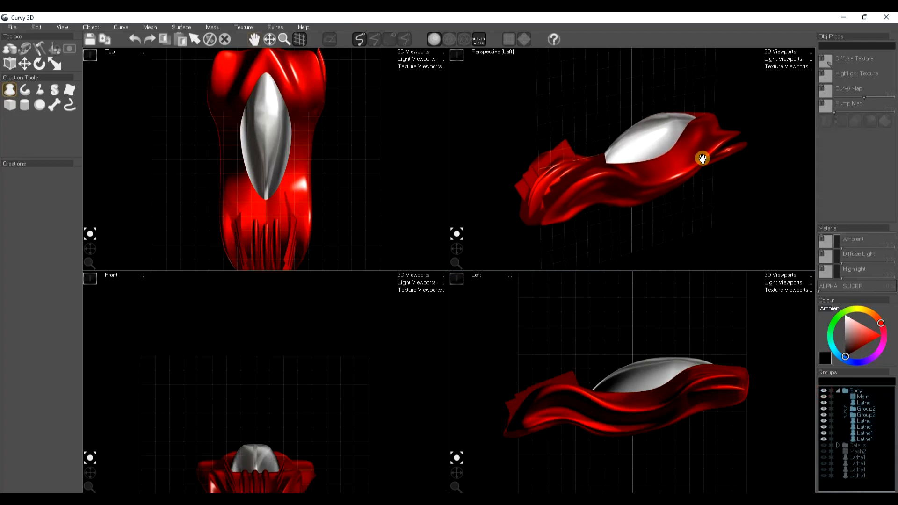
{"action": "left_click", "coordinate": [537, 167]}
{"action": "left_click", "coordinate": [532, 183]}
{"action": "left_click", "coordinate": [521, 191]}
{"action": "left_click", "coordinate": [622, 233]}
{"action": "left_click", "coordinate": [725, 154]}
{"action": "left_click", "coordinate": [727, 199]}
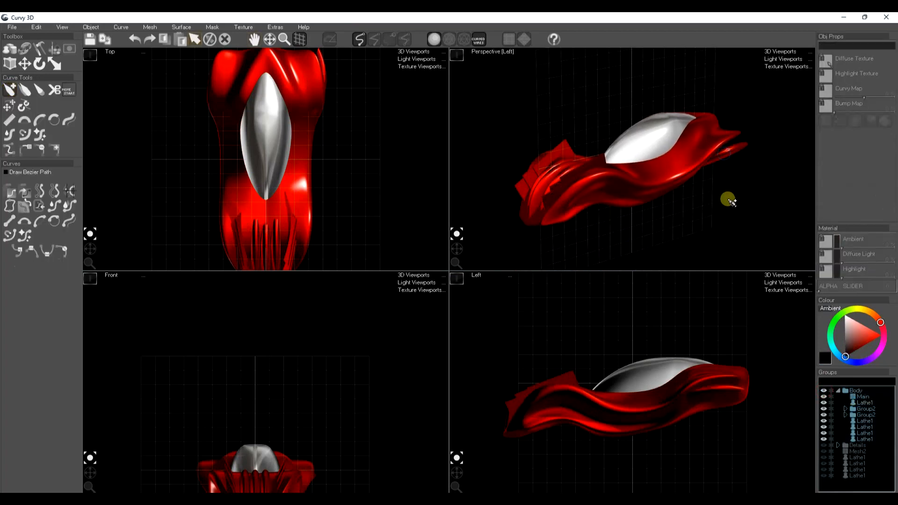
- Show the Details group and maximize the perspective view on the complete red car
{"action": "left_click", "coordinate": [823, 445]}
{"action": "scroll", "coordinate": [669, 224], "scroll_direction": "up", "scroll_amount": 2}
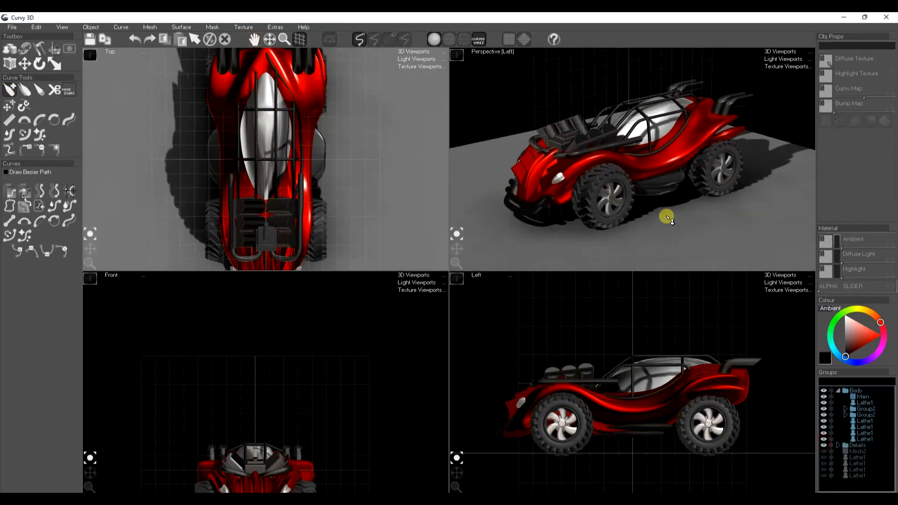
{"action": "left_click", "coordinate": [456, 53]}
{"action": "scroll", "coordinate": [485, 271], "scroll_direction": "up", "scroll_amount": 2}
{"action": "left_click_drag", "start_coordinate": [487, 290], "coordinate": [503, 293]}
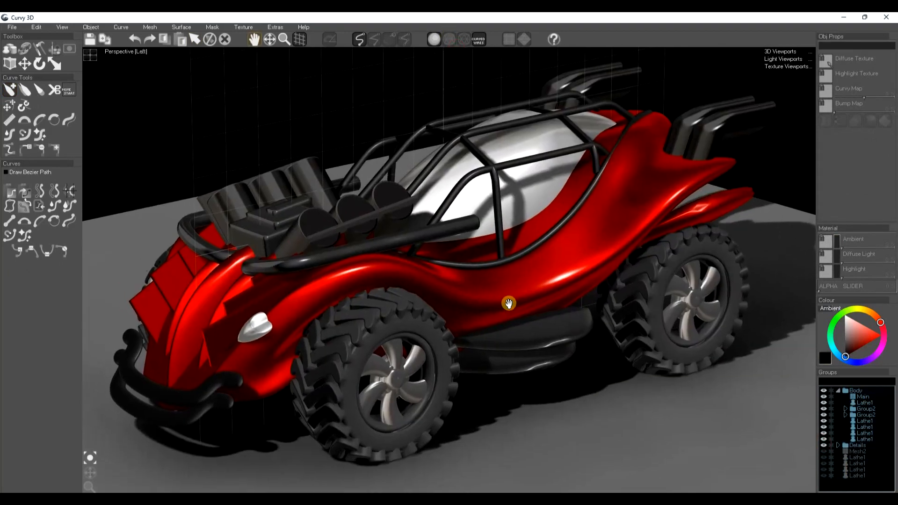